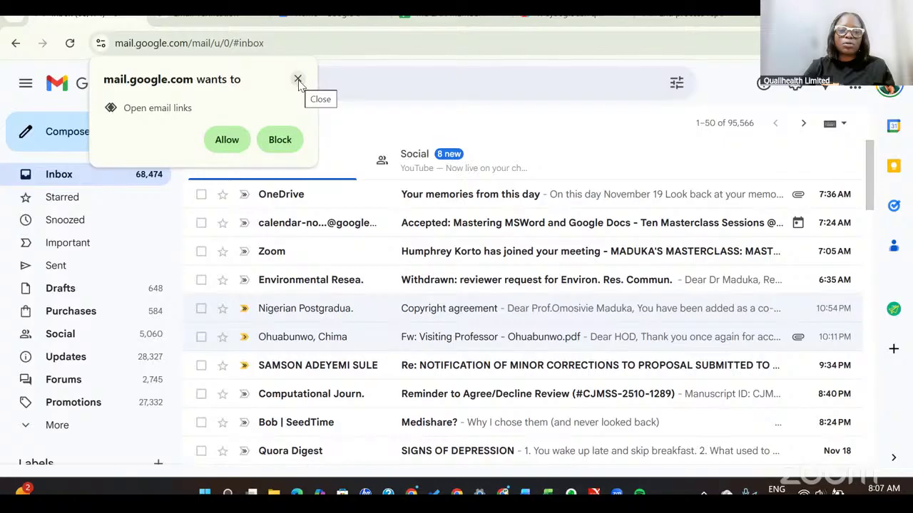
click(298, 79)
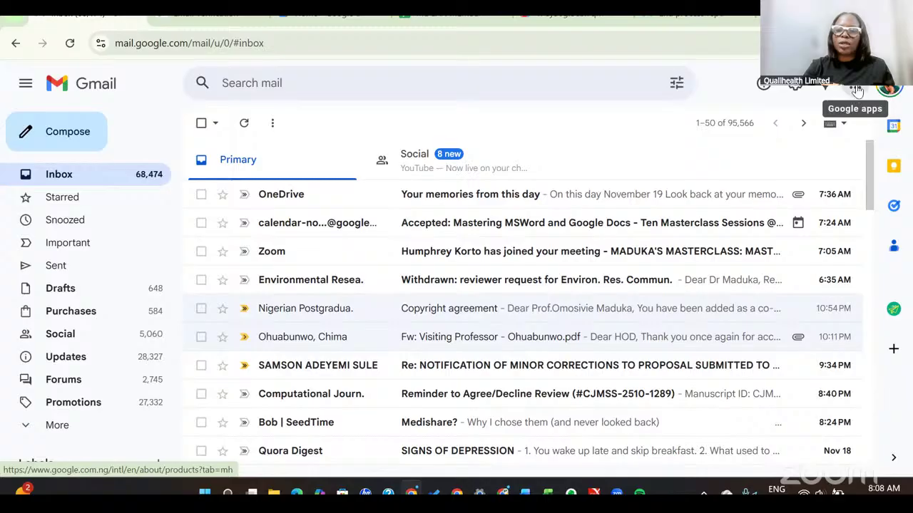
click(856, 89)
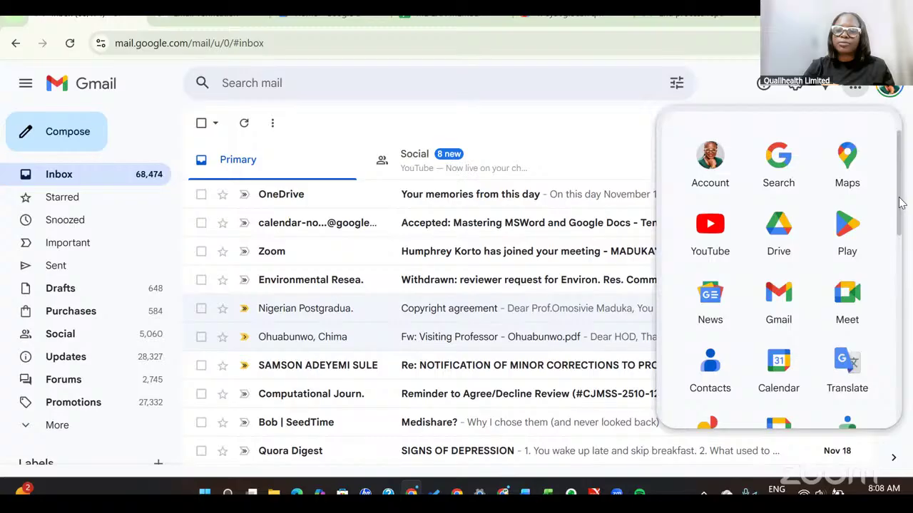
Scroll the Google apps panel and launch Google Docs in a new tab.
drag(902, 192, 905, 275)
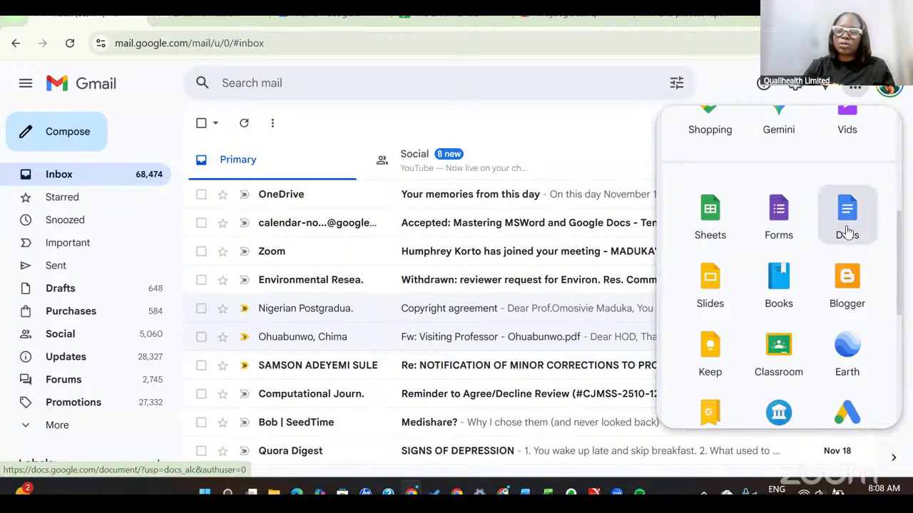
click(847, 227)
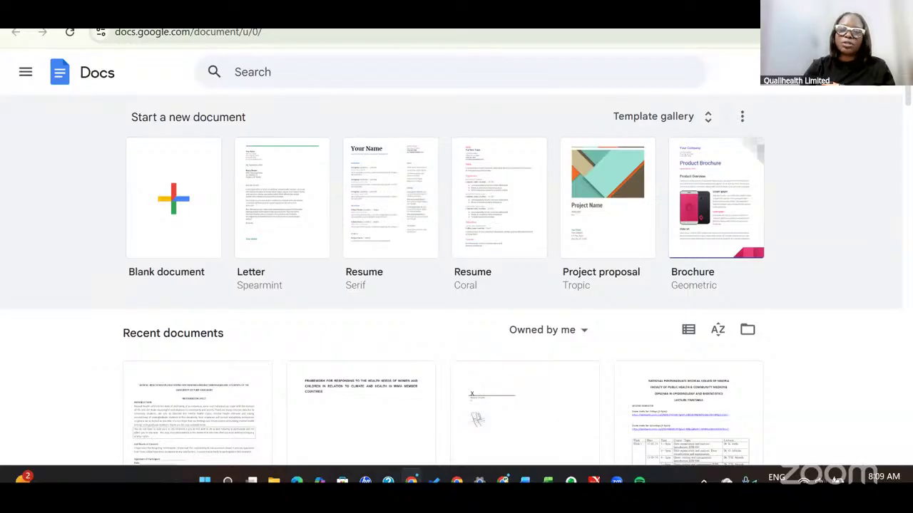
Check the Docs tab's web address, then start another fresh browser tab.
key(ctrl+t)
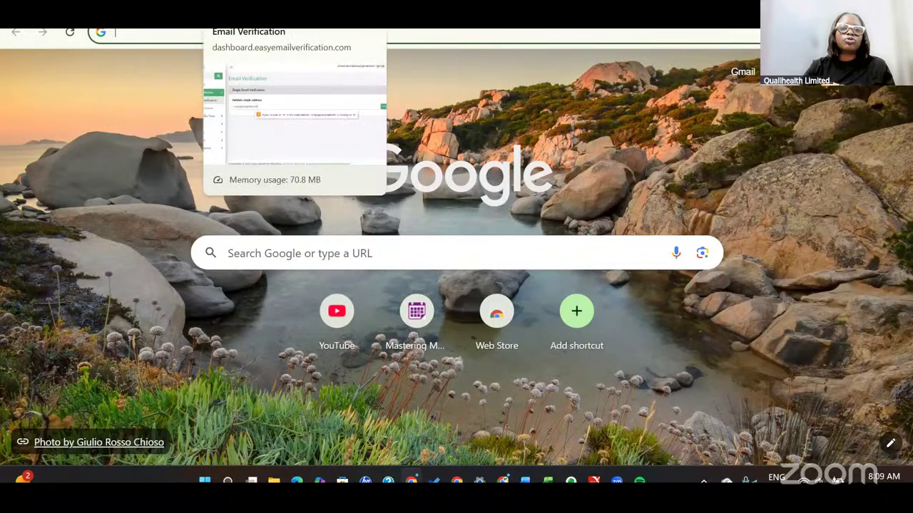
click(251, 10)
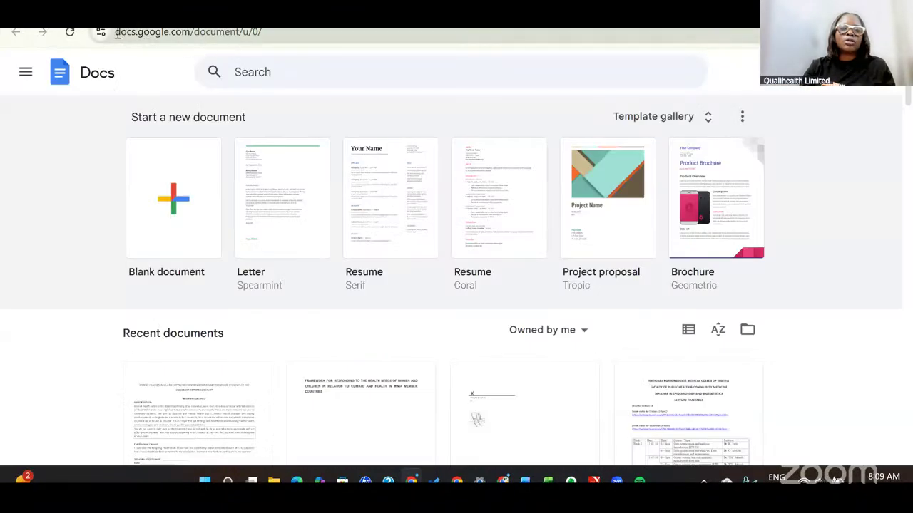
drag(117, 32, 192, 34)
key(ctrl+c)
click(193, 34)
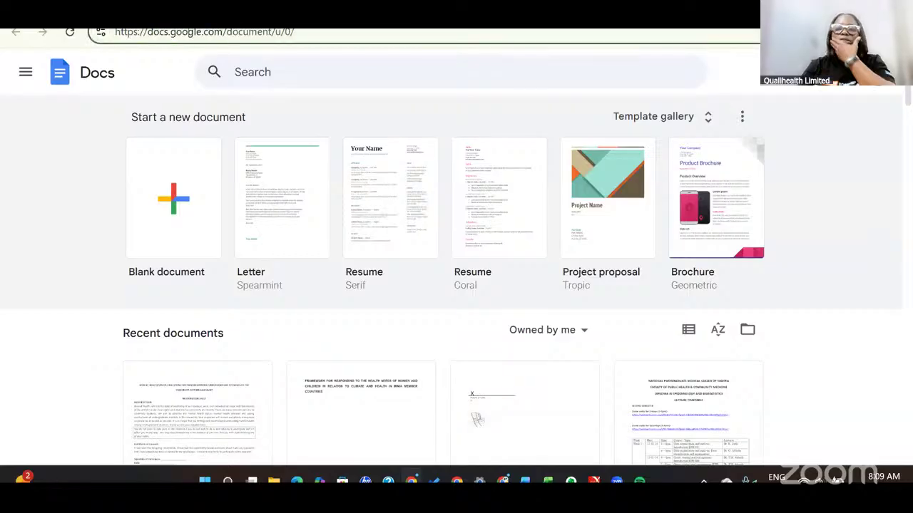
key(ctrl+t)
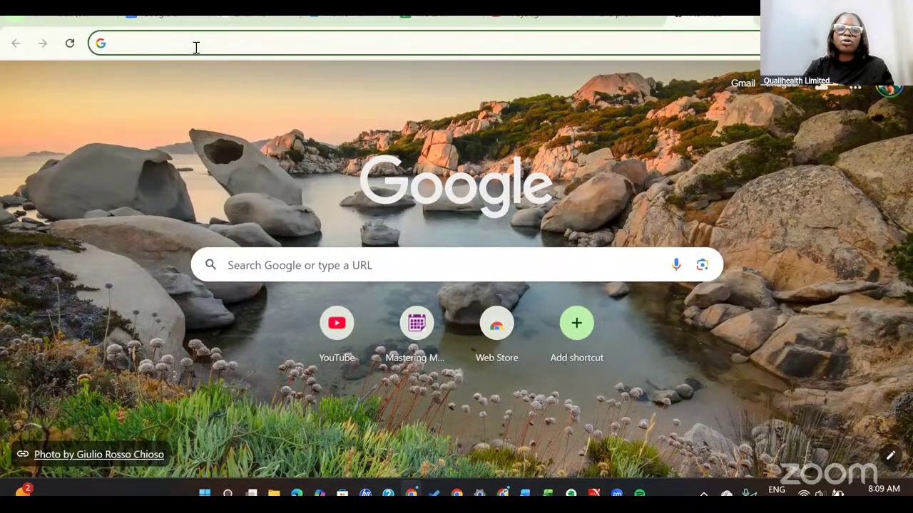
Go to docs.google.com from the new tab's address bar.
click(196, 36)
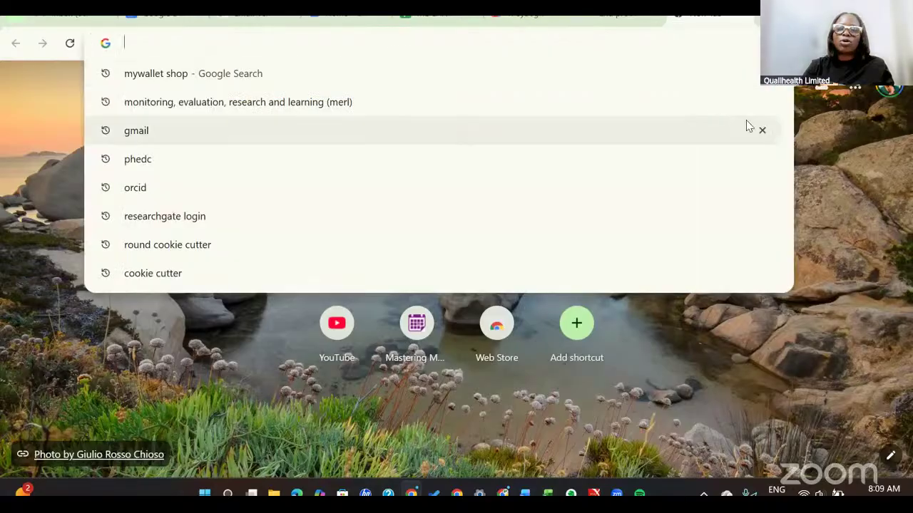
click(837, 137)
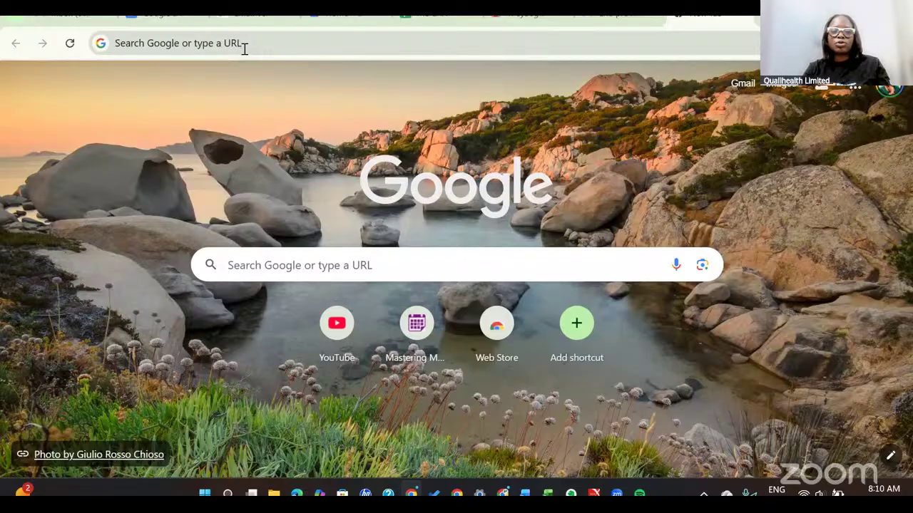
click(244, 44)
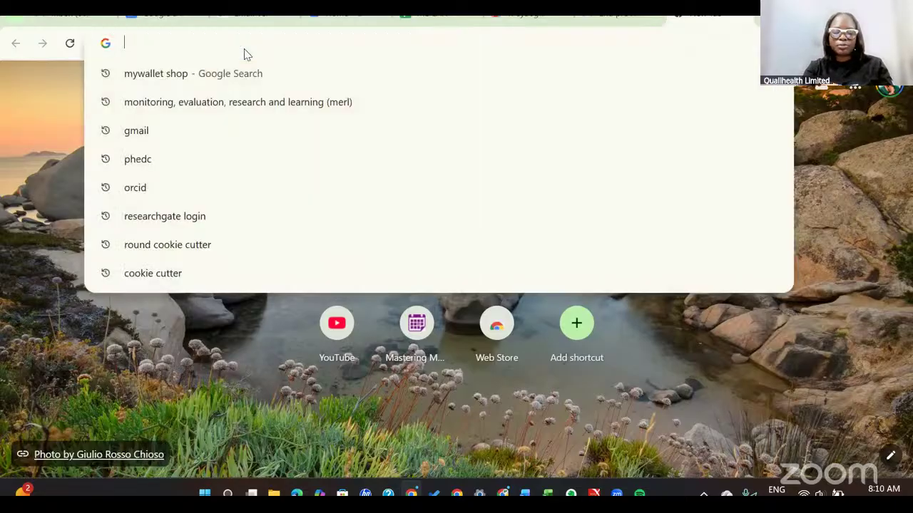
key(ctrl+v)
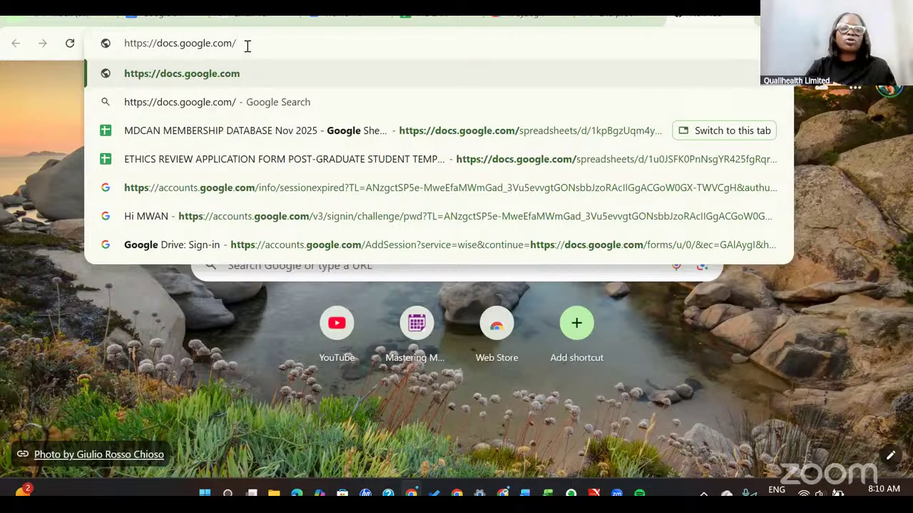
drag(247, 45, 102, 42)
text(docs)
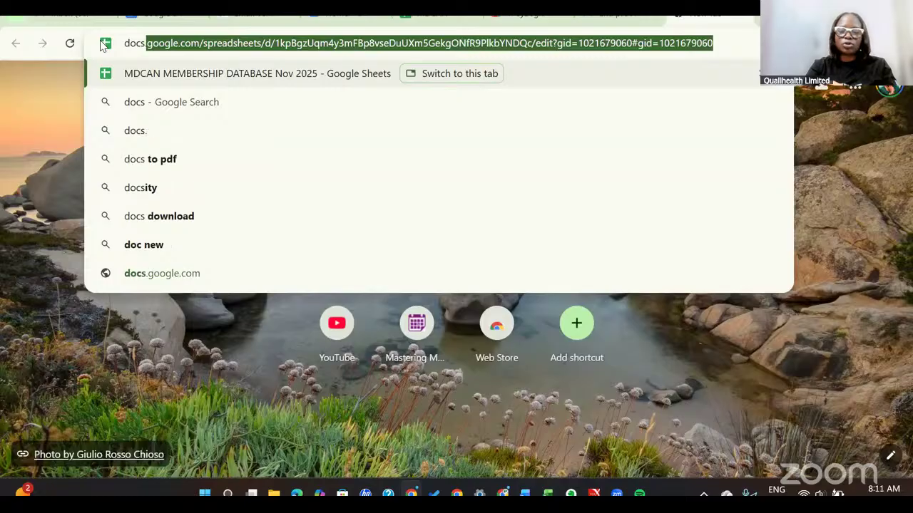
text(.googl)
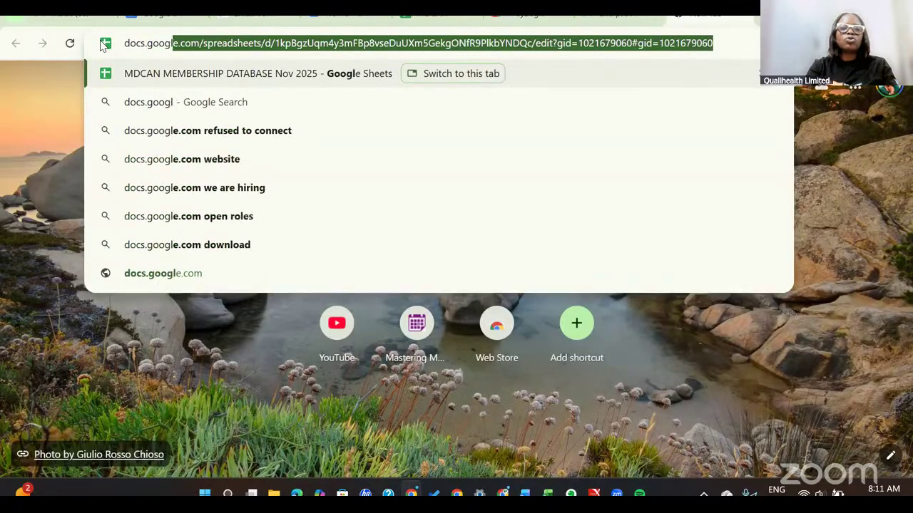
text(e.com)
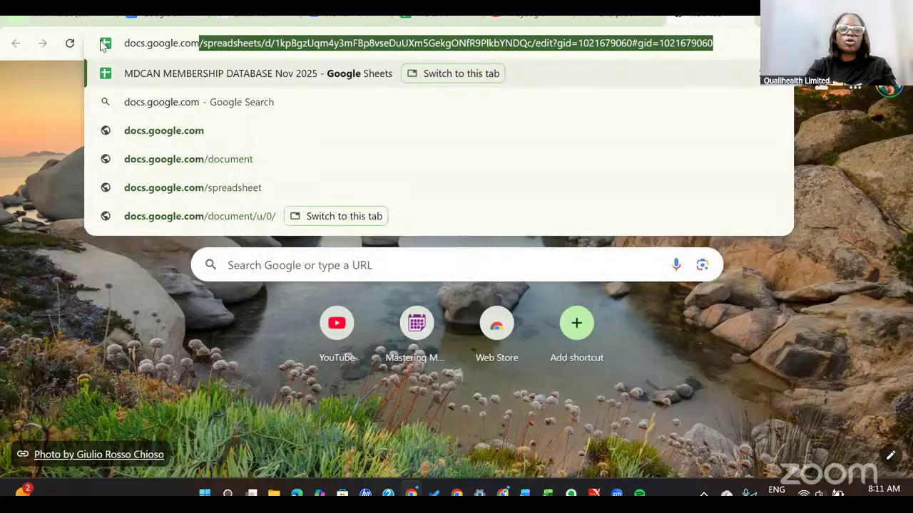
key(Return)
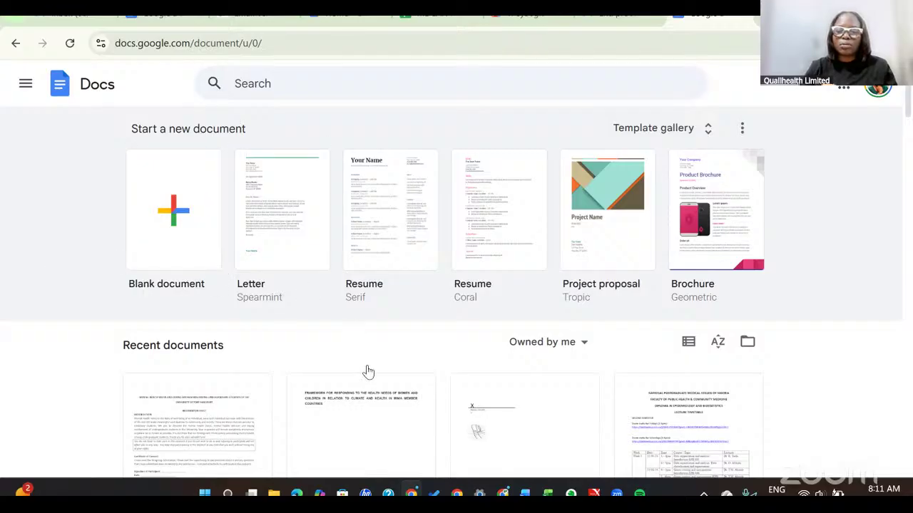
Create a new Blank document from the Docs home page.
click(174, 222)
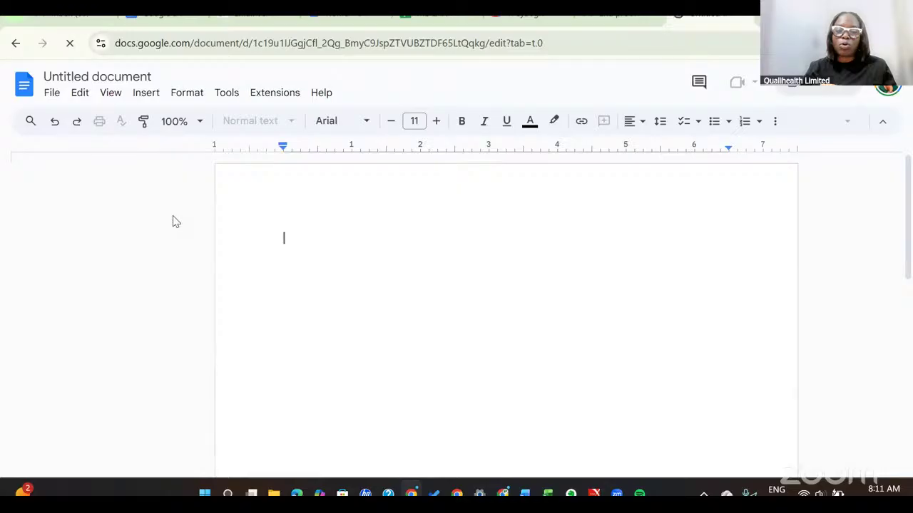
Leave the Untitled document and go back to the Docs home page.
click(16, 44)
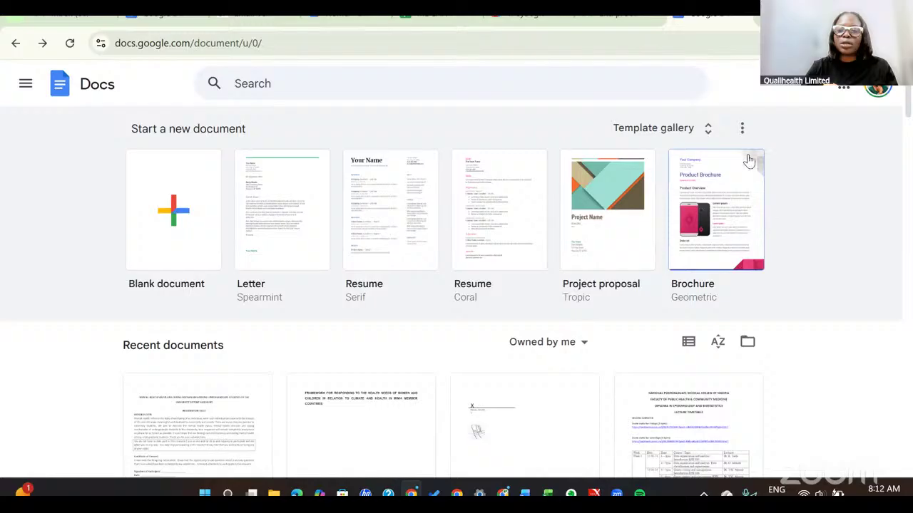
click(743, 128)
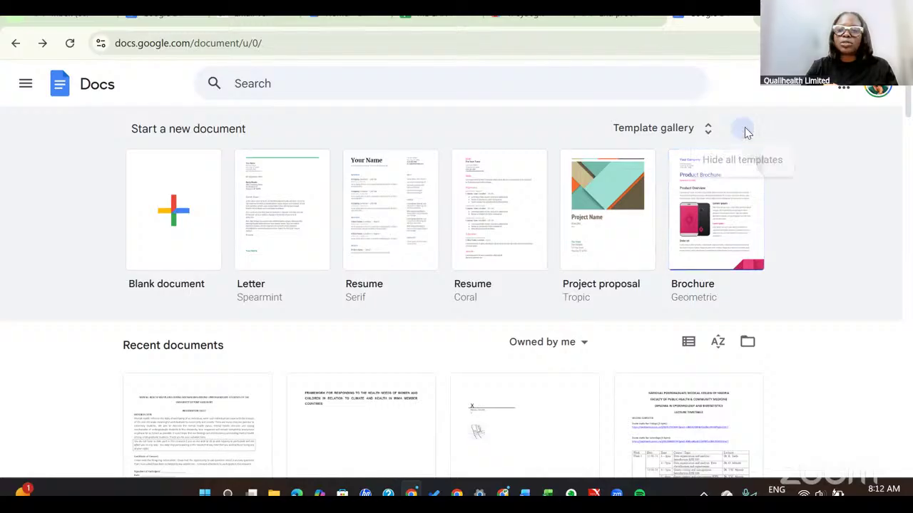
click(840, 177)
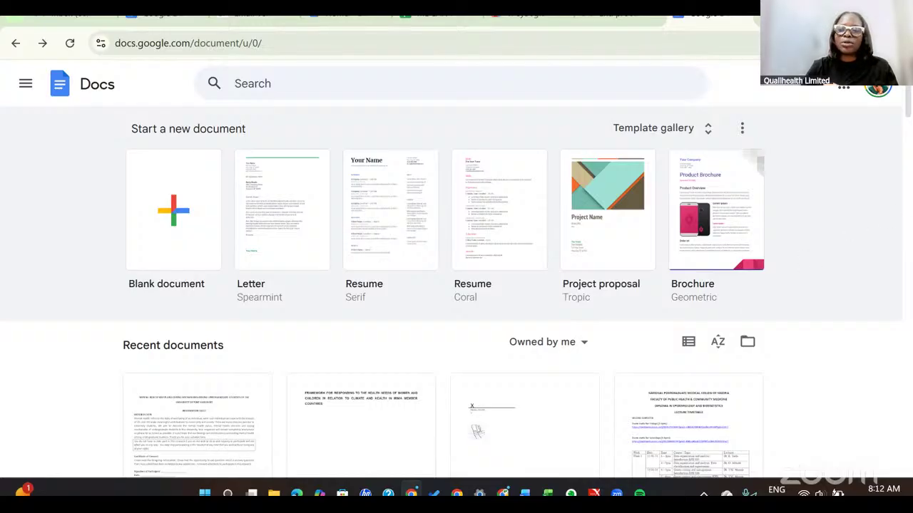
mouse_move(907, 113)
mouse_down()
mouse_move(906, 231)
mouse_move(890, 318)
mouse_move(902, 106)
mouse_up()
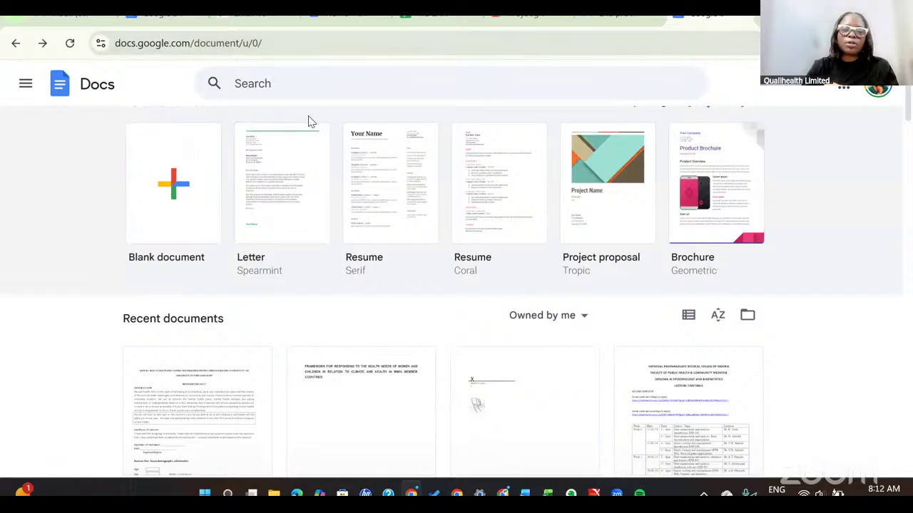
Create a Blank document, return home, then create another blank Untitled document.
click(171, 226)
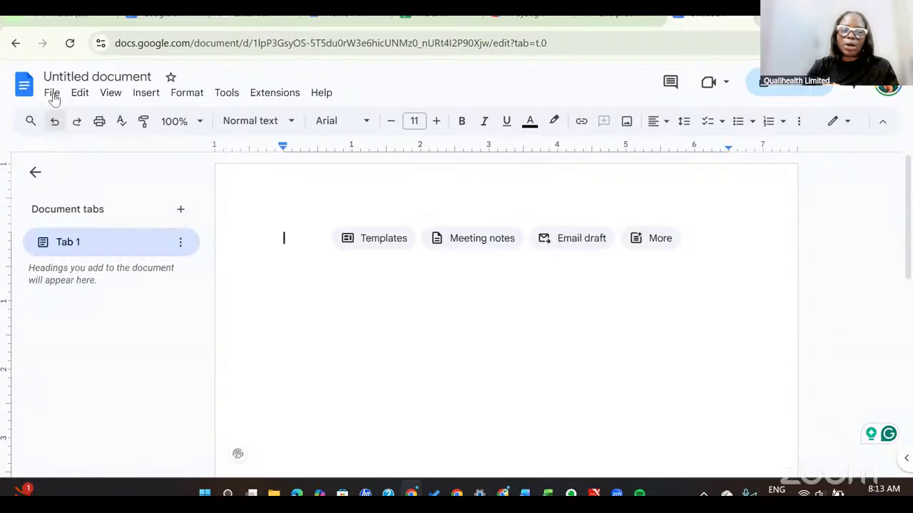
click(15, 50)
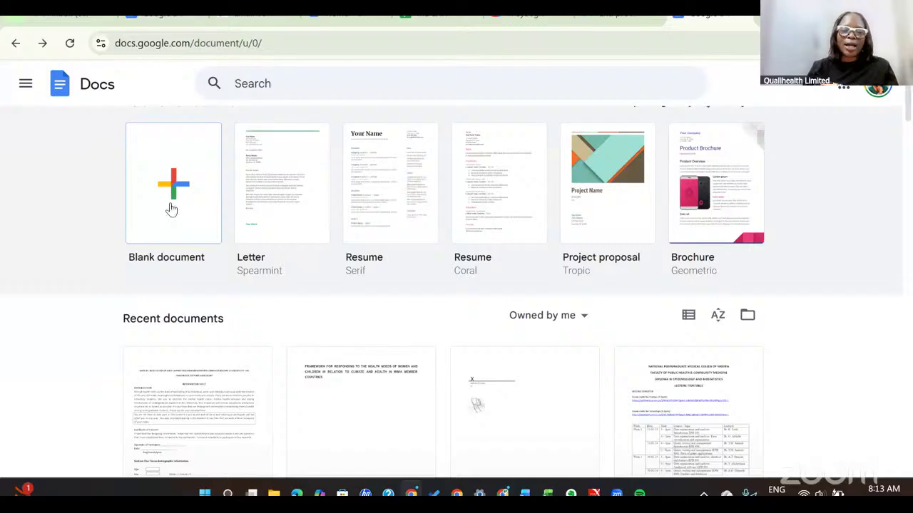
click(171, 209)
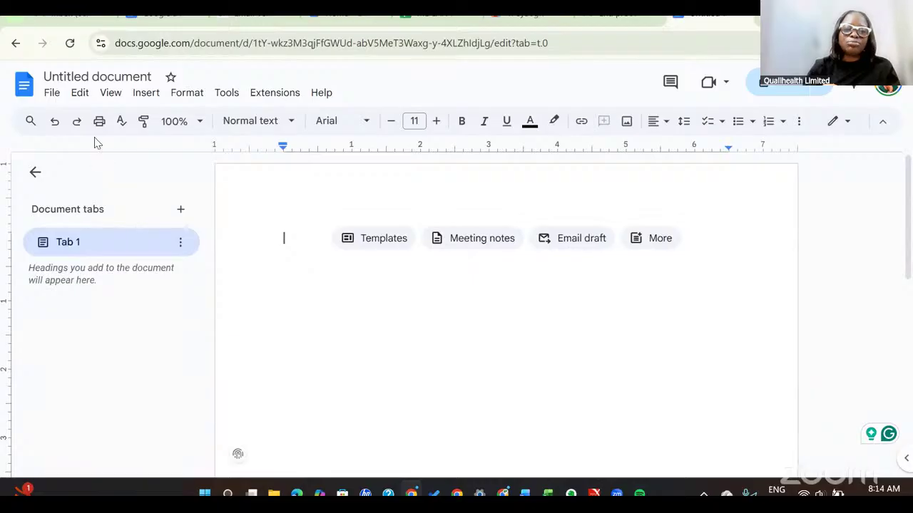
Show the File menu of the blank Untitled document.
click(52, 94)
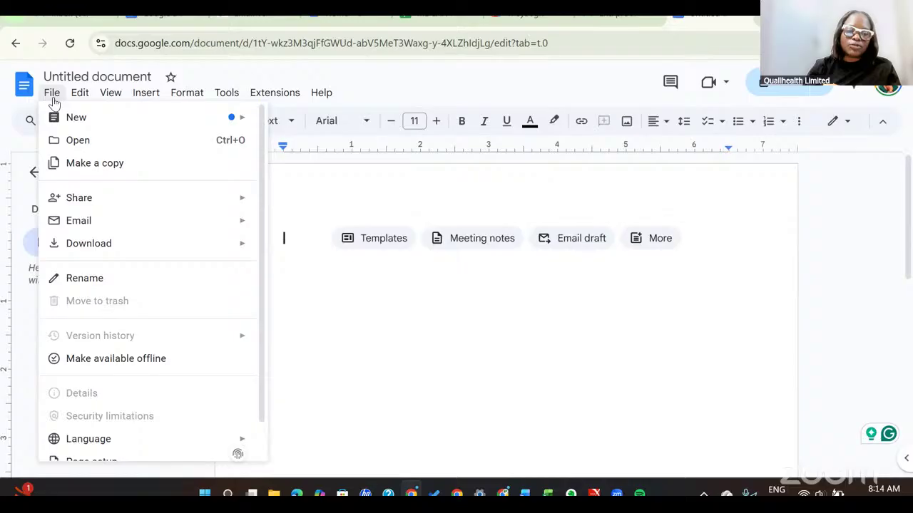
Look over the Tools, Extensions and Help menus, then reopen the File menu.
mouse_move(235, 97)
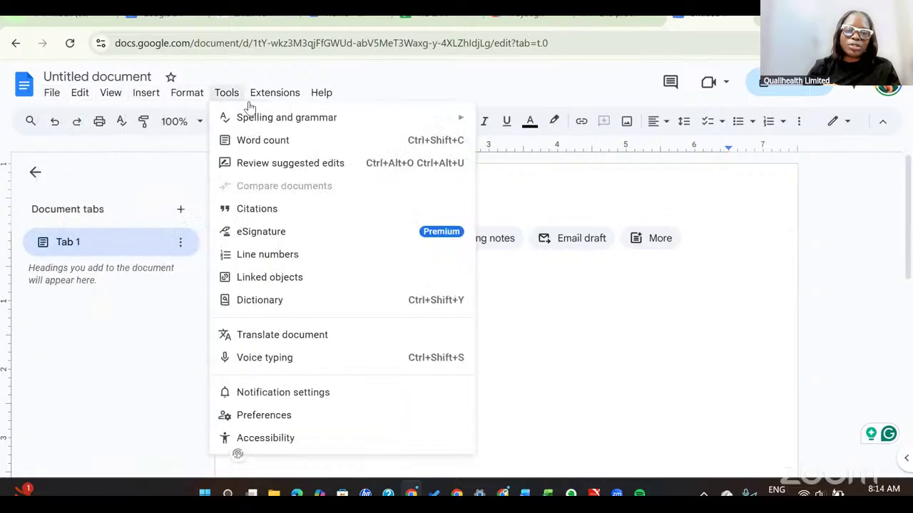
mouse_move(271, 100)
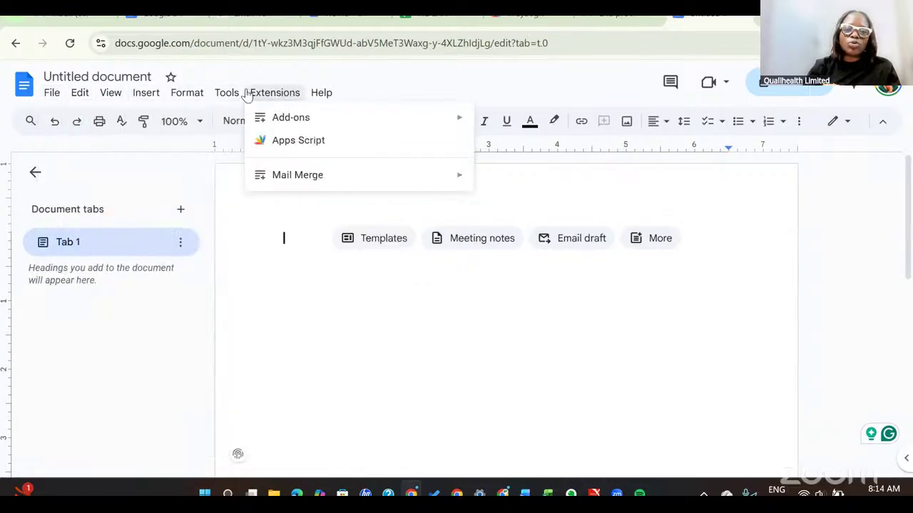
mouse_move(310, 95)
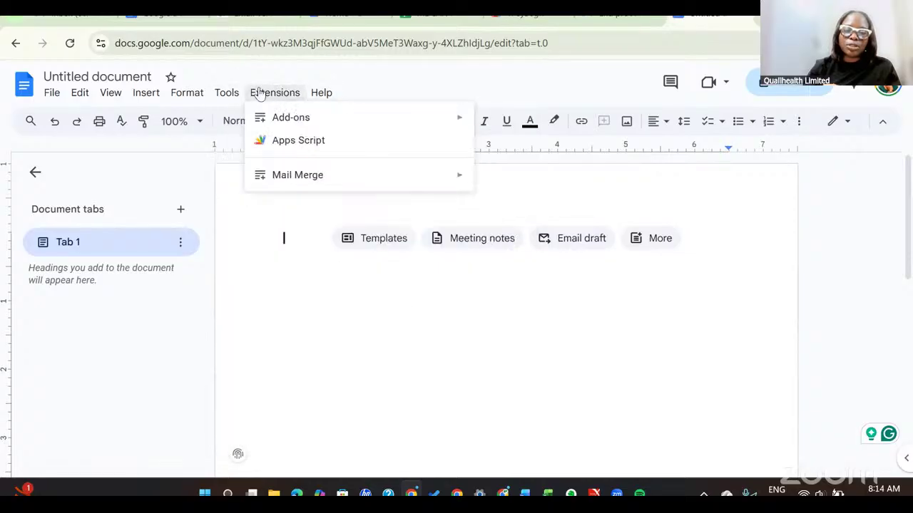
click(53, 96)
click(52, 96)
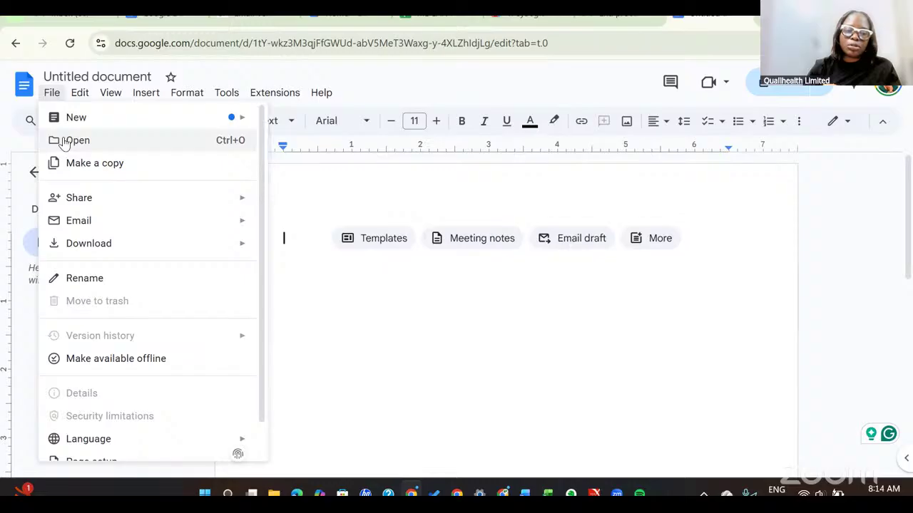
In File > Open, choose Upload and browse the computer for a file.
click(64, 141)
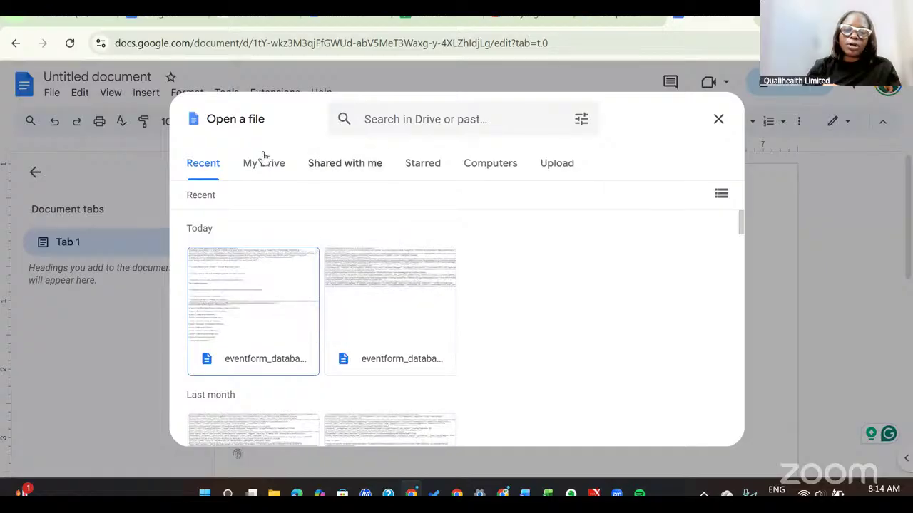
click(496, 177)
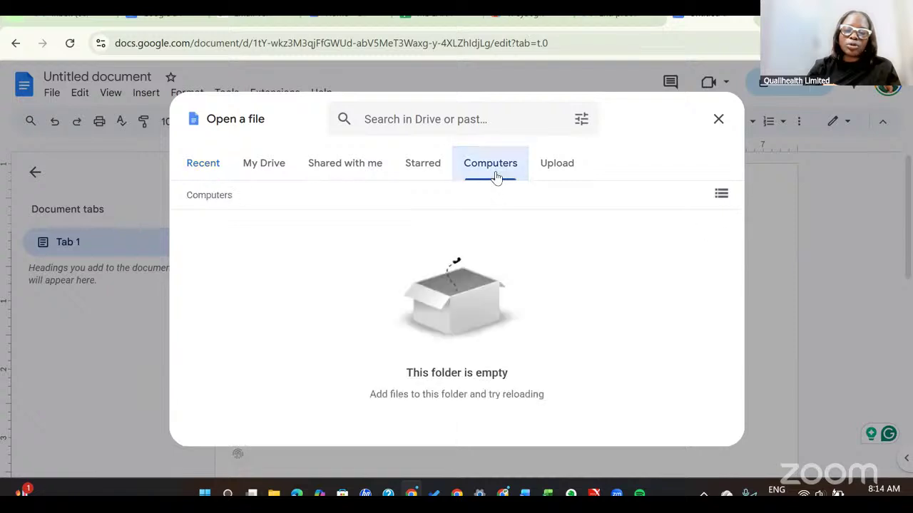
click(568, 176)
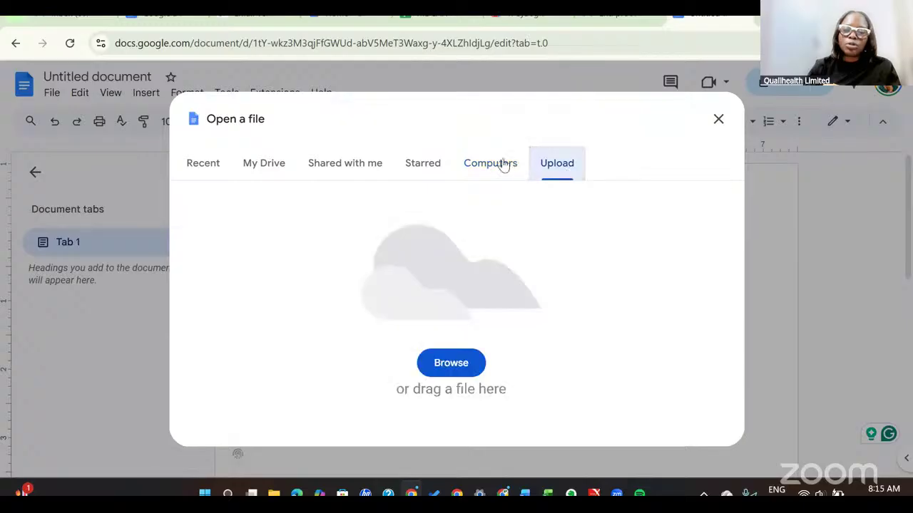
click(504, 165)
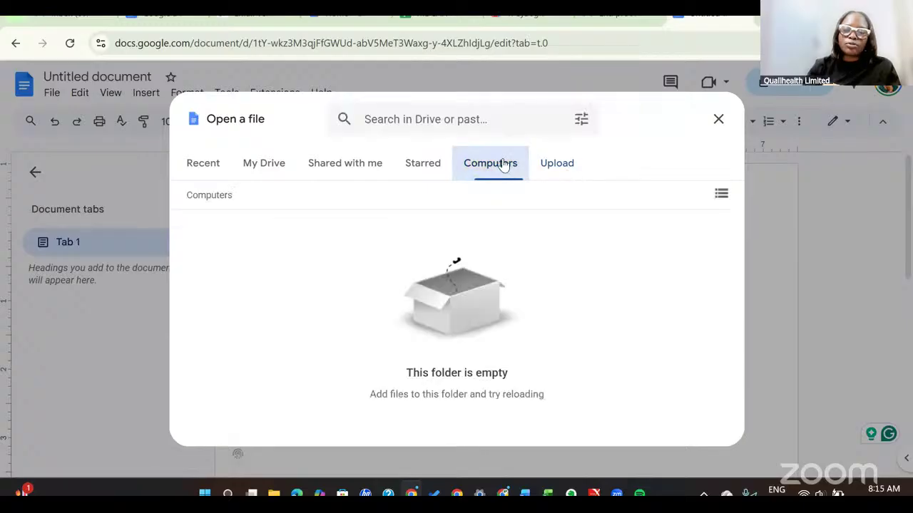
click(550, 167)
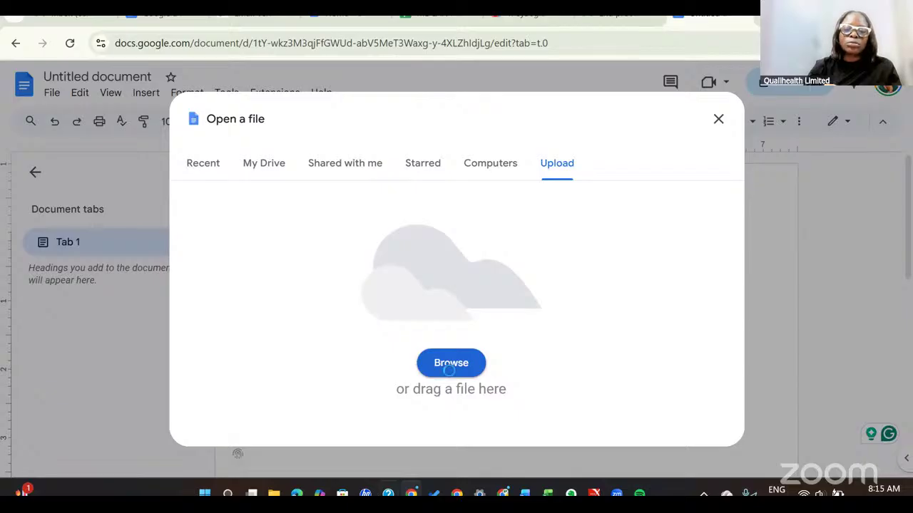
click(450, 372)
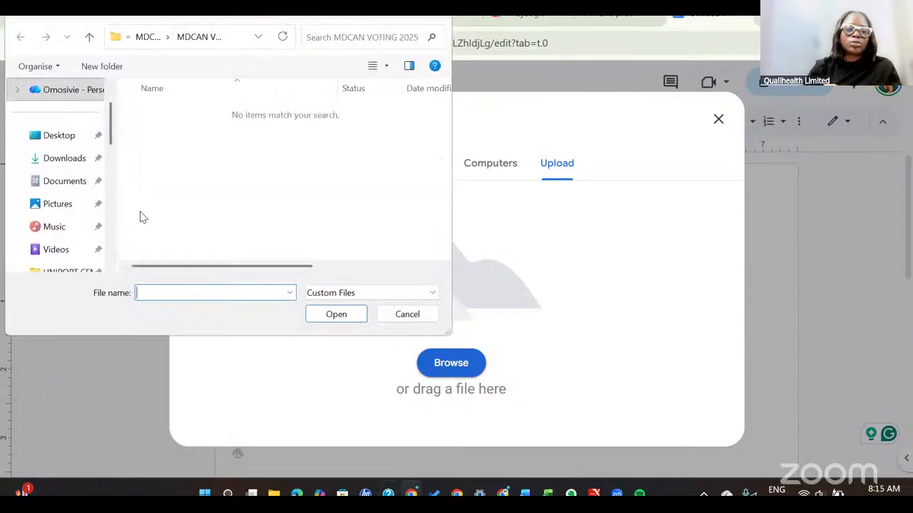
Upload FOR MADUKA'S MASTERCLASS V2 from Maduka's Masterclass > Digital Tools for Health Technical Projects > Mastering MS Word and Google Docs.
drag(110, 130, 109, 151)
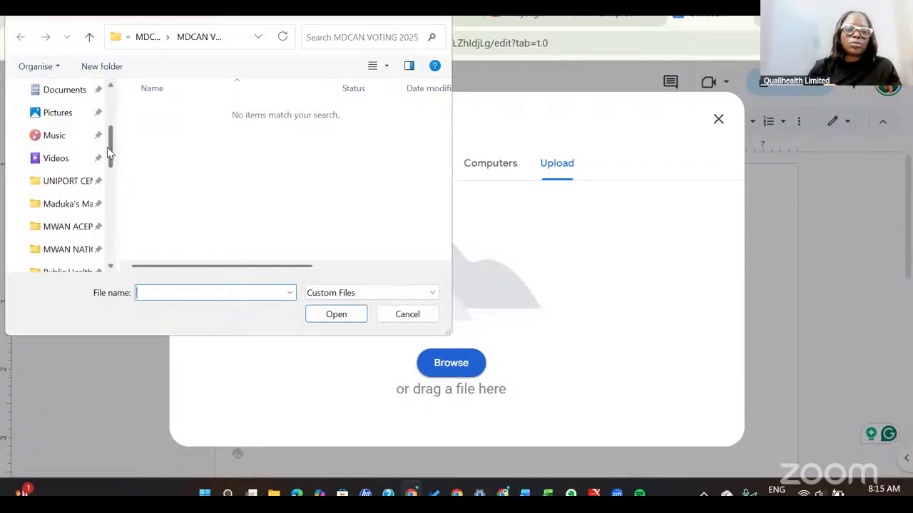
scroll(71, 181, down, 1)
click(71, 184)
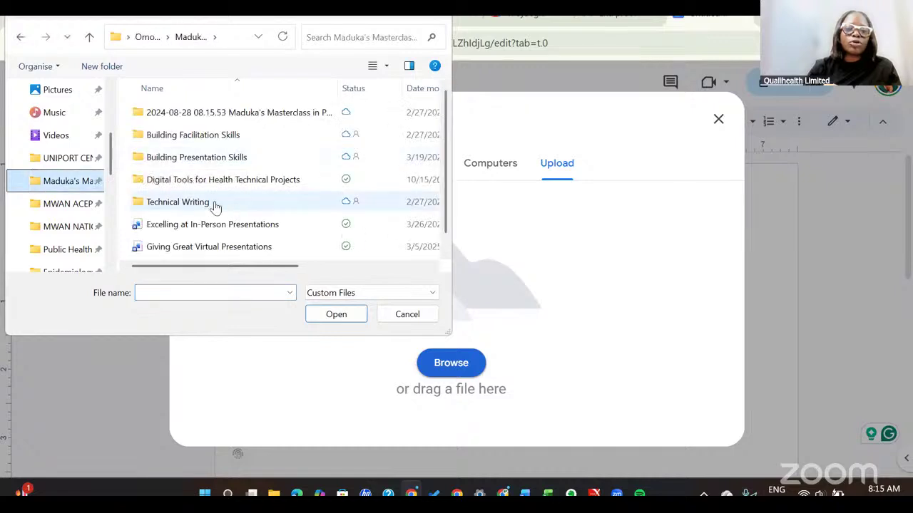
double_click(223, 182)
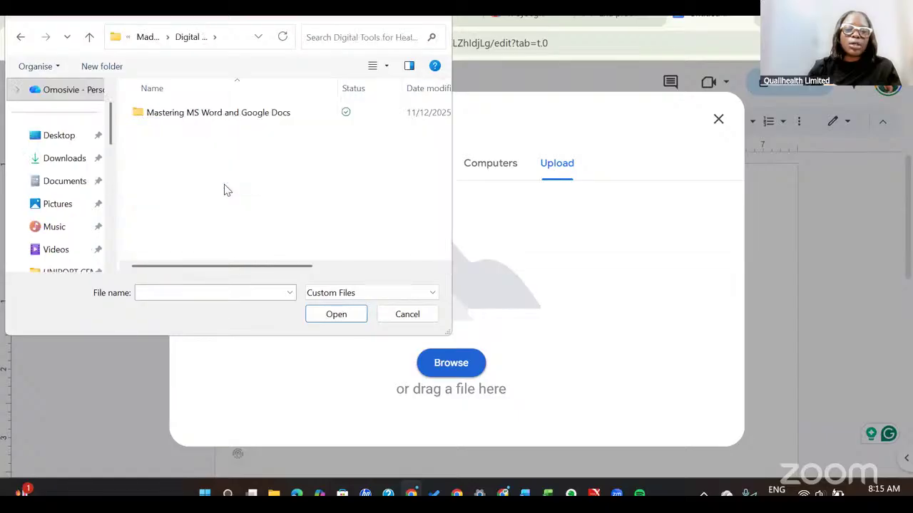
click(206, 116)
double_click(206, 114)
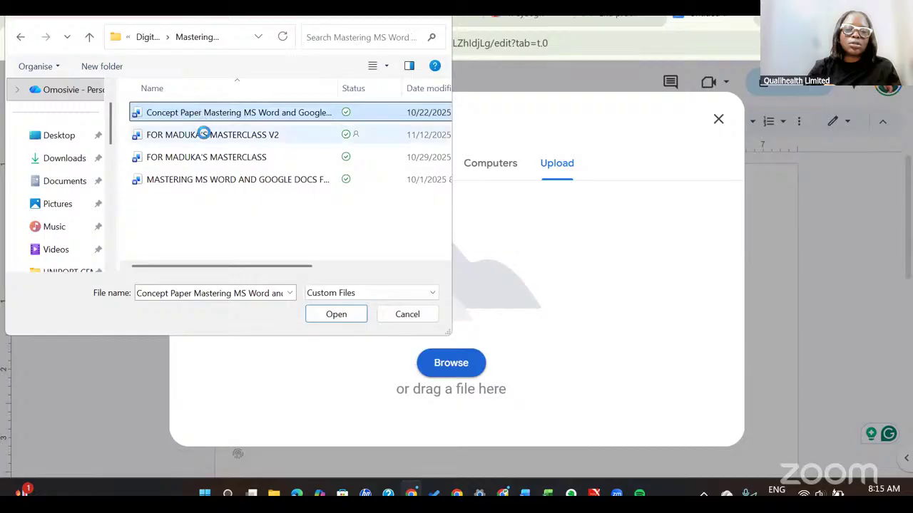
click(204, 134)
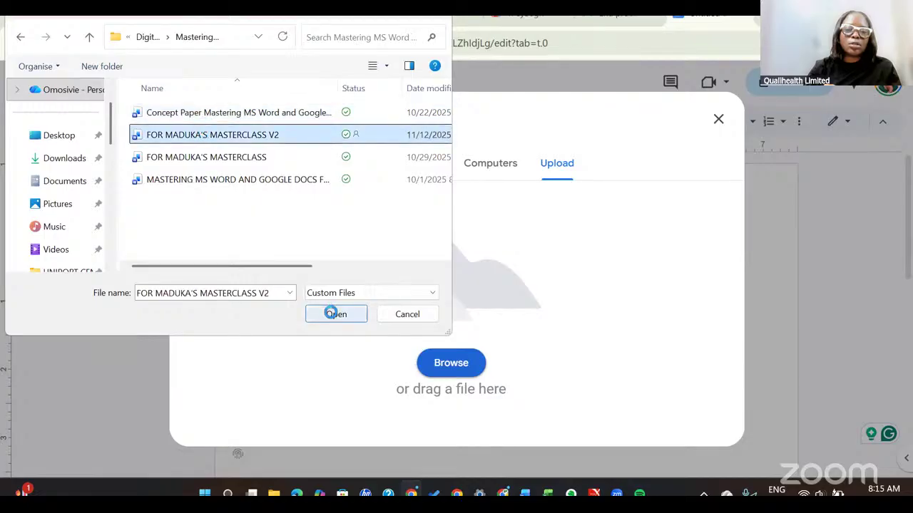
click(332, 314)
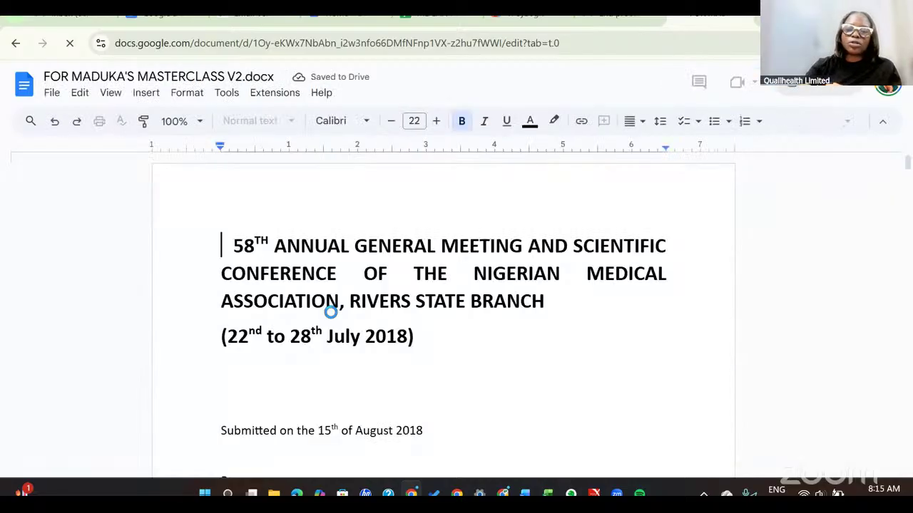
Delete the two leading spaces before the title and read down through the contents and LOC sections.
key(Delete)
key(Delete)
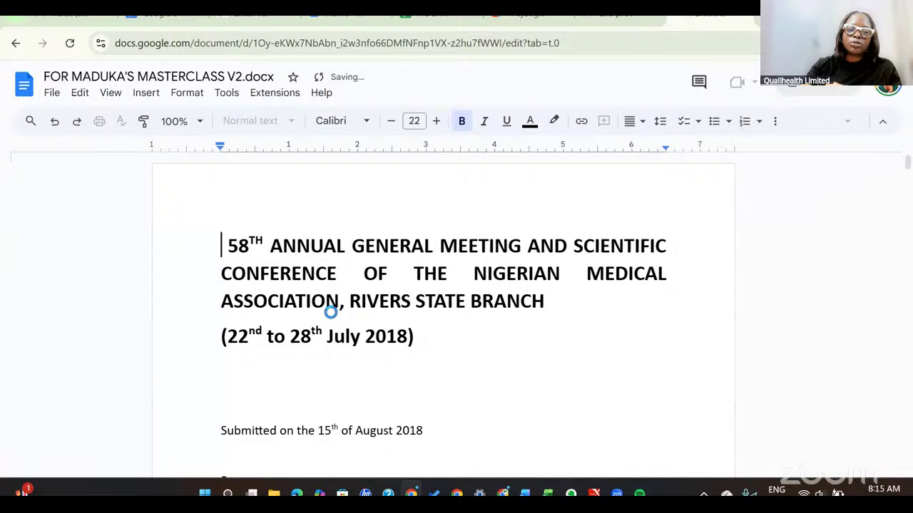
key(Down)
key(Down)
key(Down)
key(Down)
key(Down)
key(Down)
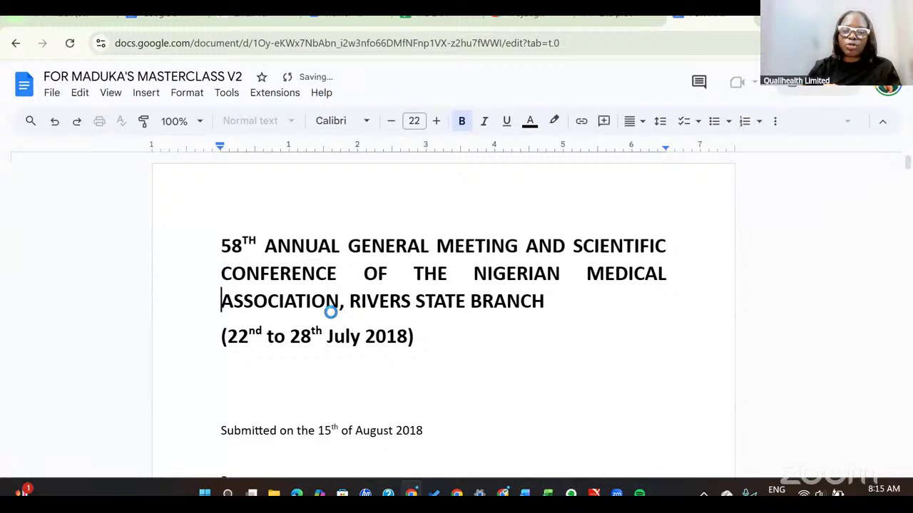
key(Down)
key(Down)
key(Down)
key(Down)
key(Down)
key(Down)
key(Down)
key(Down)
key(Down)
key(Down)
key(Down)
key(Down)
key(Down)
key(Down)
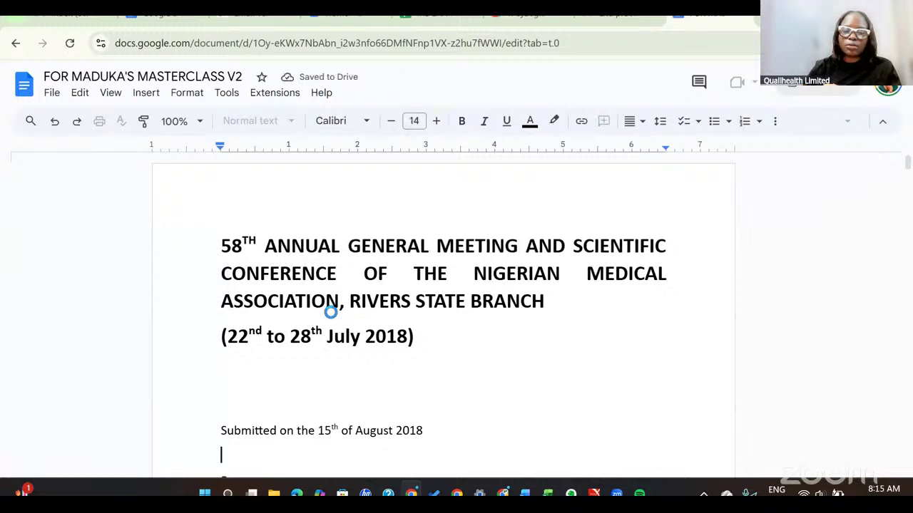
key(Down)
key(Down)
key(Down)
key(Down)
key(Down)
key(Down)
key(Down)
key(Down)
key(Down)
key(Down)
key(Down)
key(Down)
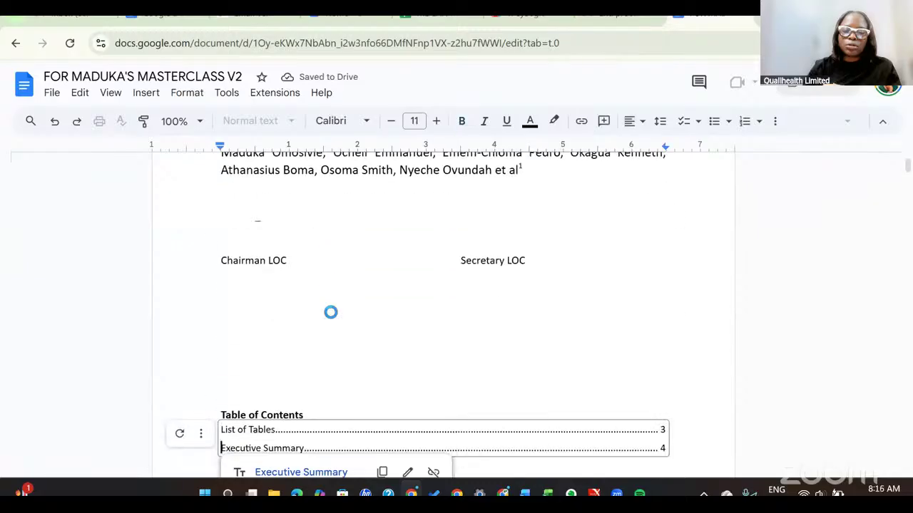
key(Down)
key(Down)
key(Down)
key(Down)
key(Down)
key(Down)
key(Down)
key(Down)
key(Down)
key(Down)
key(Down)
key(Down)
key(Down)
key(Down)
key(Down)
key(Down)
key(Down)
key(Down)
key(Down)
key(Down)
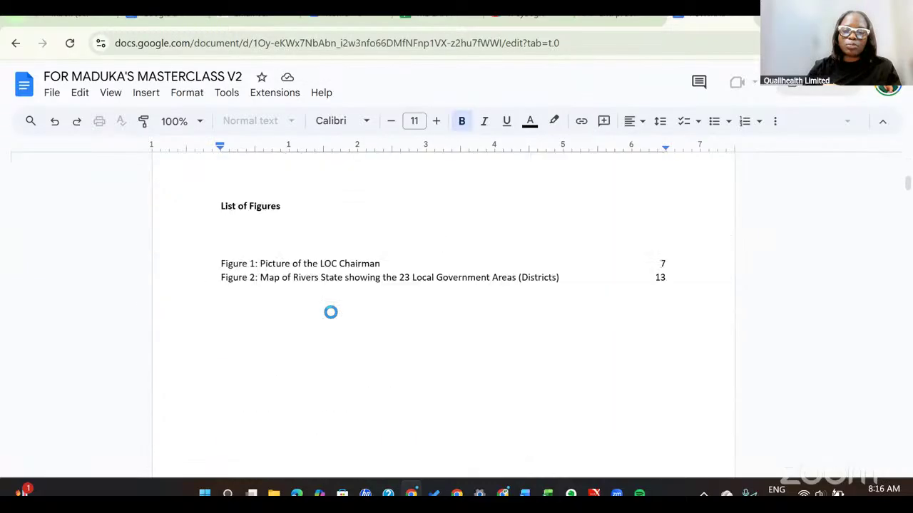
key(Down)
key(Down)
key(Down)
key(Down)
key(Down)
key(Down)
key(Down)
key(Down)
key(Down)
key(Down)
key(Down)
key(Down)
key(Down)
key(Down)
key(Down)
key(Down)
key(Down)
key(Down)
key(Down)
key(Down)
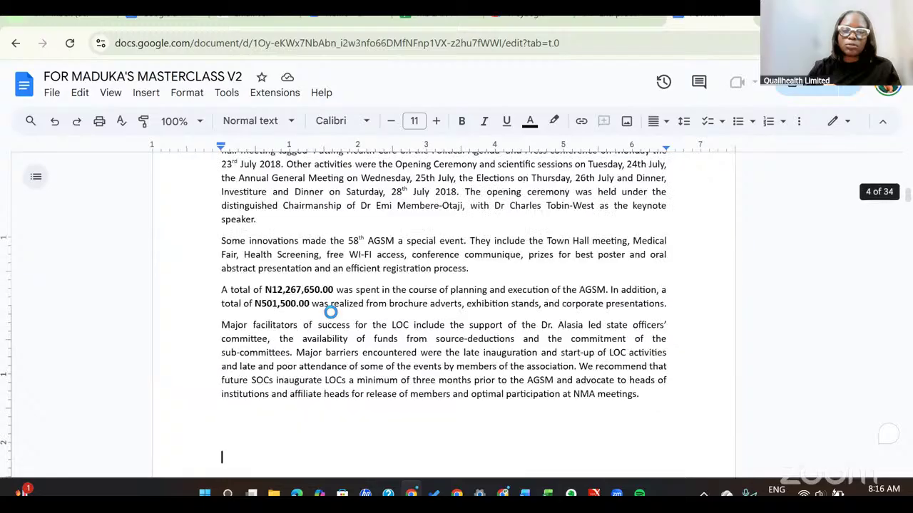
key(Down)
key(Down)
key(Down)
key(Down)
key(Down)
key(Down)
key(Down)
key(Down)
key(Down)
key(Down)
key(Down)
key(Down)
key(Down)
key(Down)
key(Down)
key(Down)
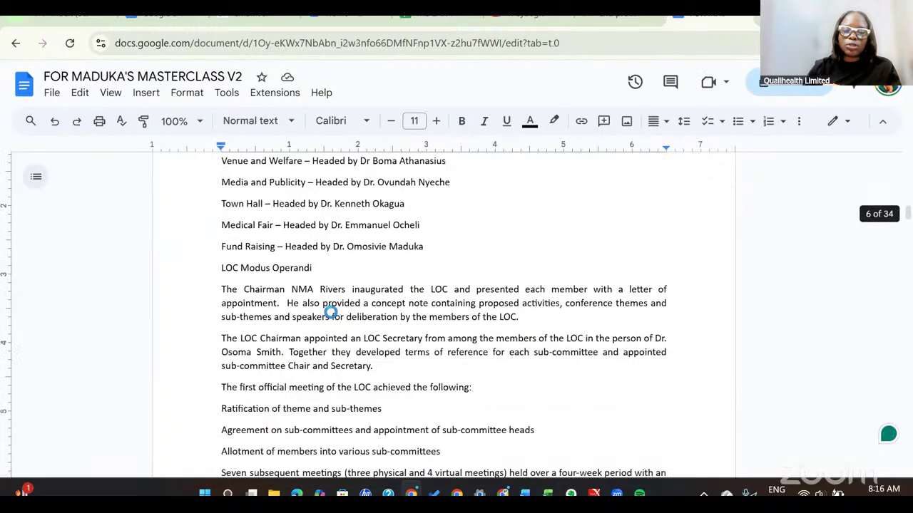
Move past the photo and Facilitators table down to the Venue and Welfare sub-committee list.
key(Down)
key(Down)
key(Down)
key(Down)
key(Down)
key(Down)
key(Down)
key(Down)
key(Down)
key(Down)
key(Down)
key(Down)
key(Down)
key(Down)
key(Down)
key(Down)
key(Down)
key(Down)
key(Down)
key(Down)
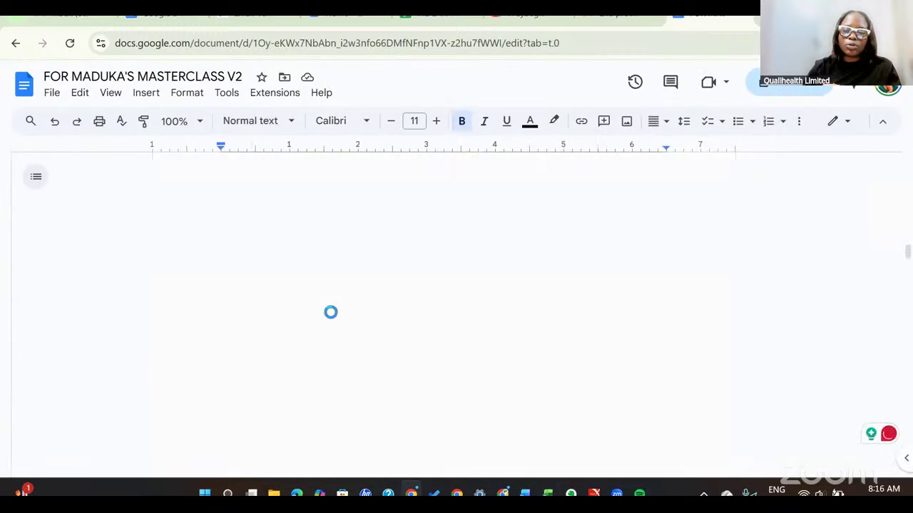
key(Down)
key(Down)
key(Down)
key(Down)
key(Down)
key(Down)
key(Down)
key(Down)
key(Down)
key(Down)
key(Down)
key(Down)
key(Down)
key(Down)
key(Down)
key(Down)
key(Down)
key(Down)
key(Down)
key(Down)
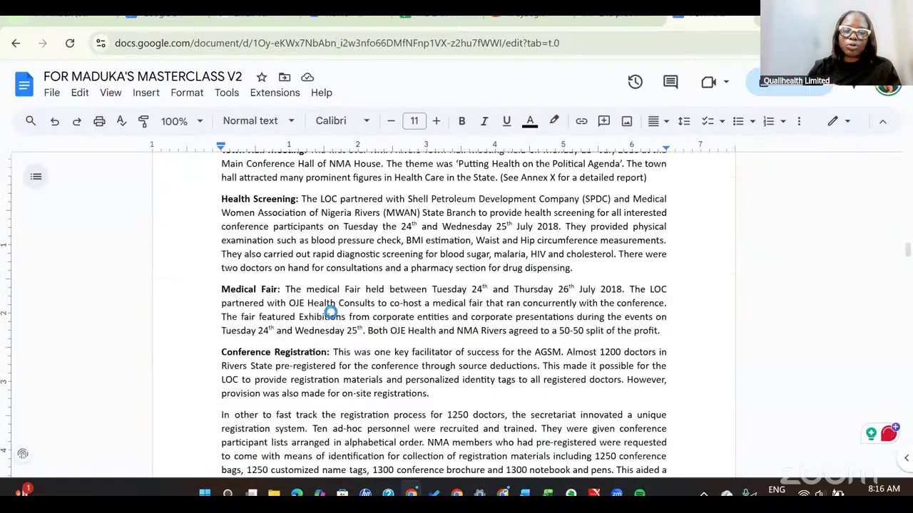
key(Down)
key(Down)
key(Down)
key(Down)
key(Down)
key(Down)
key(Down)
key(Down)
key(Down)
key(Down)
key(Down)
key(Down)
key(Down)
key(Down)
key(Down)
key(Down)
key(Down)
key(Down)
key(Down)
key(Down)
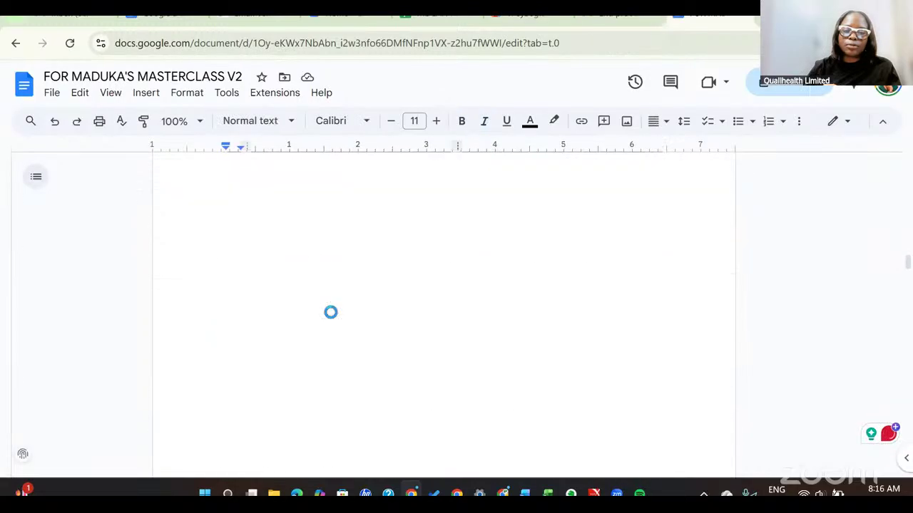
key(Down)
key(Down)
key(Down)
key(Down)
key(Down)
key(Down)
key(Down)
key(Down)
key(Down)
key(Down)
key(Down)
key(Down)
key(Down)
key(Down)
key(Down)
key(Down)
key(Down)
key(Down)
key(Down)
key(Down)
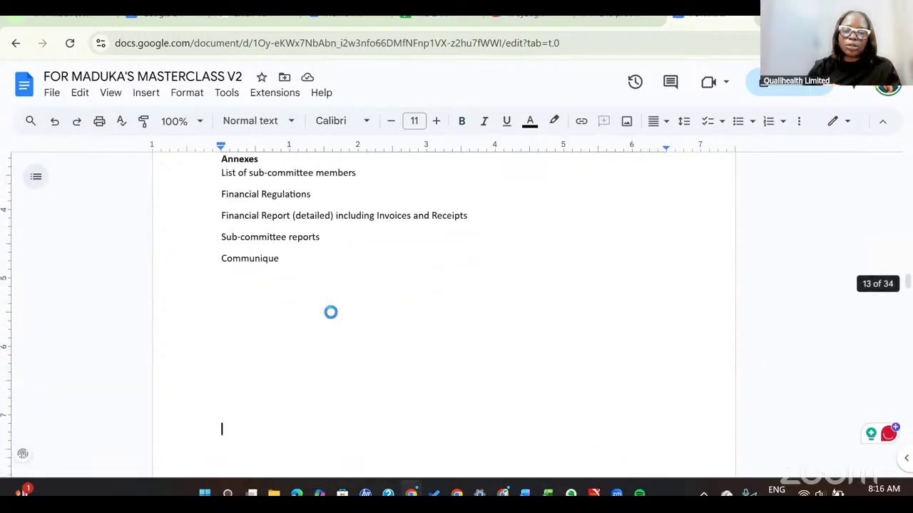
key(Down)
key(Down)
key(Down)
key(Down)
key(Down)
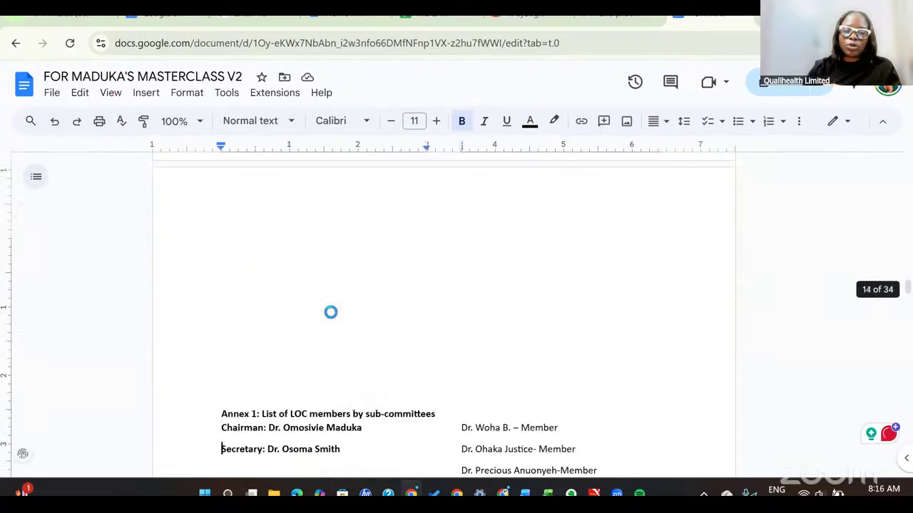
key(Down)
key(Down)
key(Down)
key(Down)
key(Down)
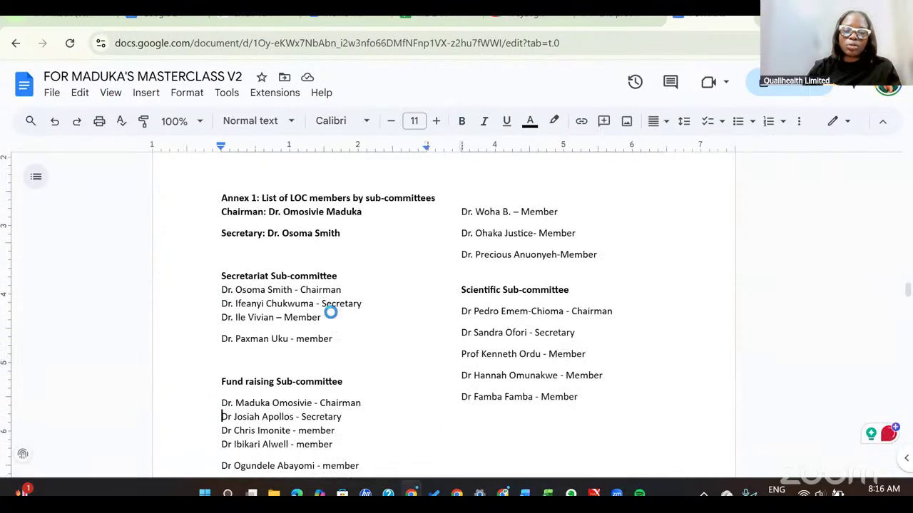
key(Down)
key(Down)
key(Down)
key(Down)
key(Down)
key(Down)
key(Down)
key(Down)
key(Down)
key(Down)
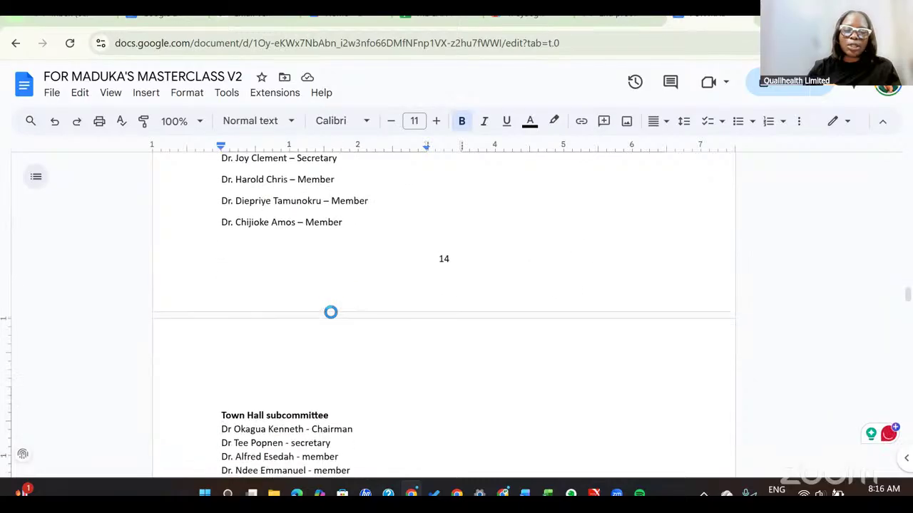
key(Down)
key(Down)
key(Down)
key(Down)
key(Down)
key(Down)
key(Down)
key(Down)
key(Down)
key(Down)
key(Down)
key(Down)
key(Down)
key(Down)
key(Down)
key(Down)
key(Down)
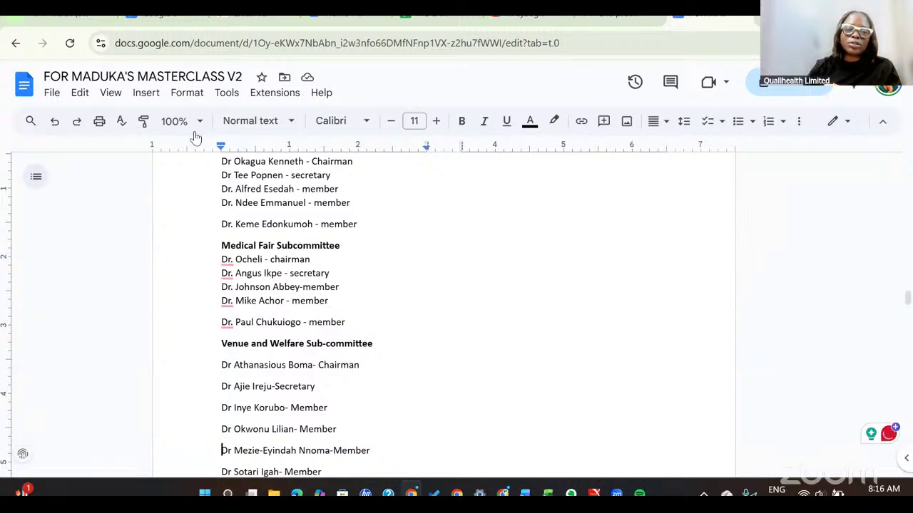
click(290, 123)
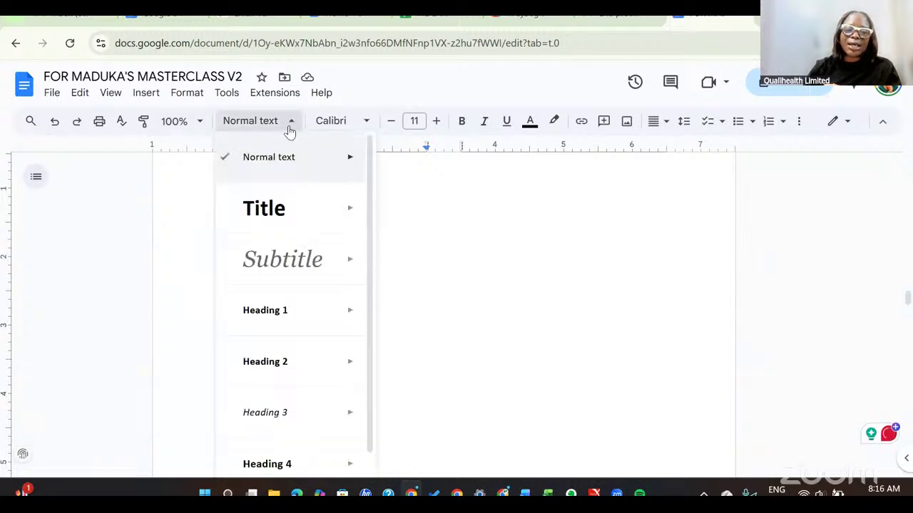
click(291, 126)
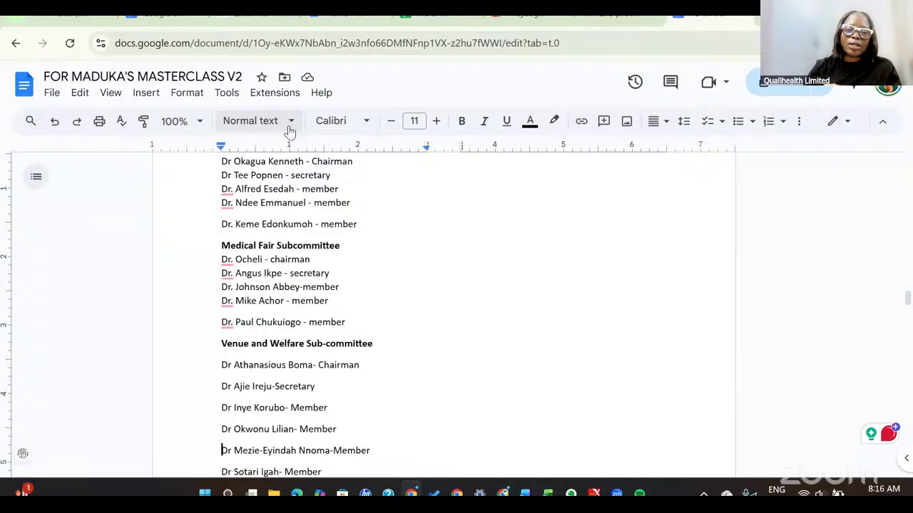
click(365, 126)
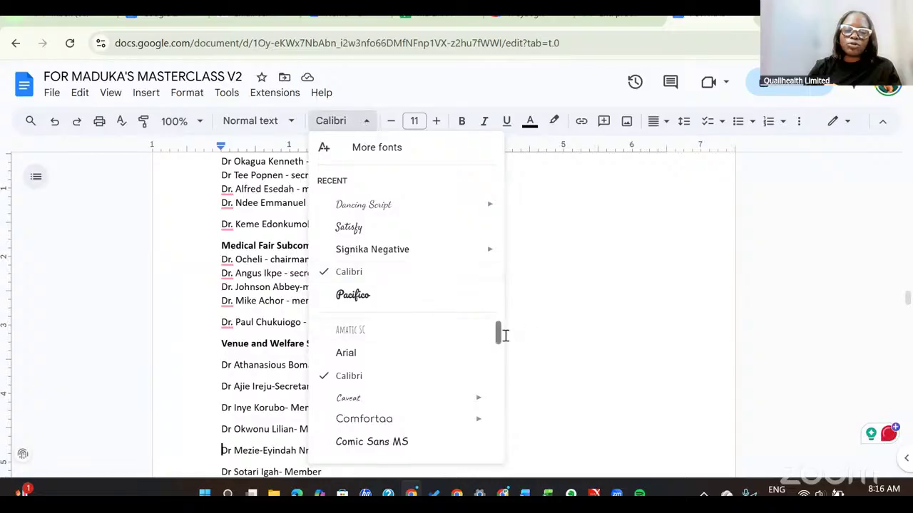
drag(505, 335, 475, 238)
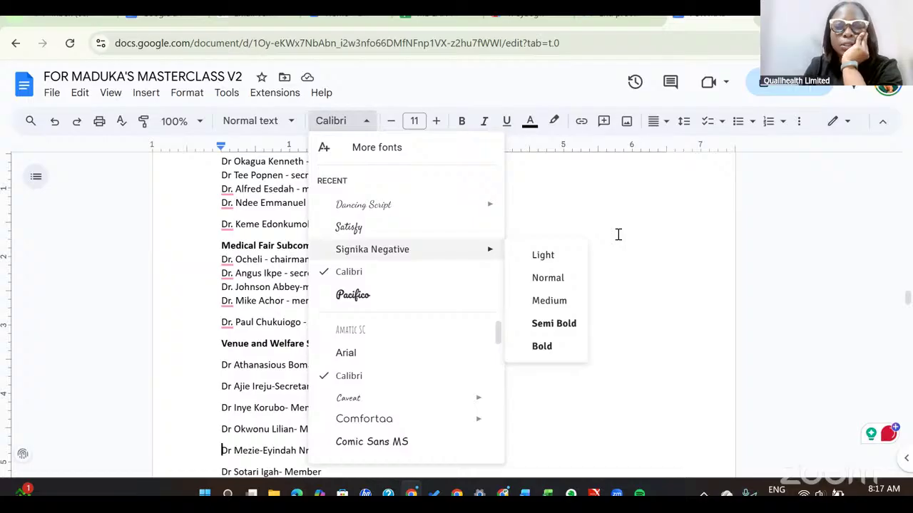
click(693, 185)
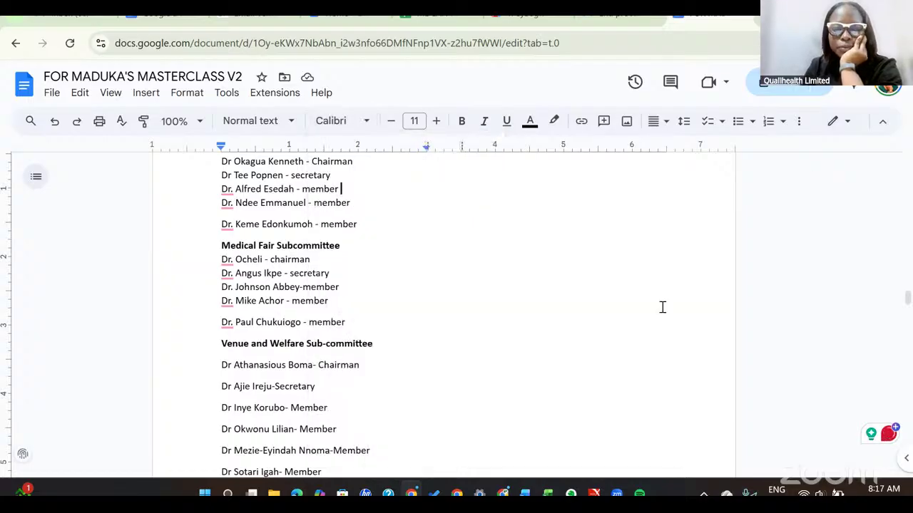
Scroll back up to the Table of Contents, showing entries through Annex 5: Communiqué.
scroll(662, 307, up, 15)
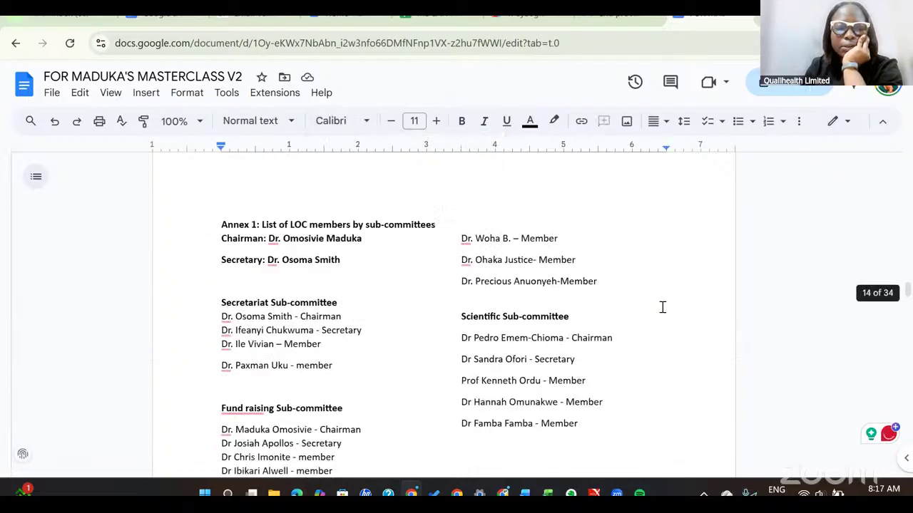
scroll(618, 336, up, 20)
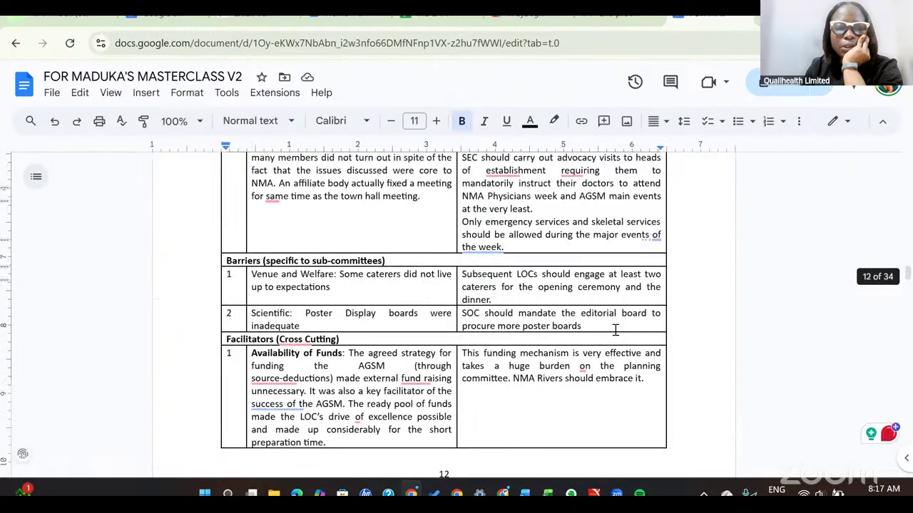
scroll(615, 330, up, 15)
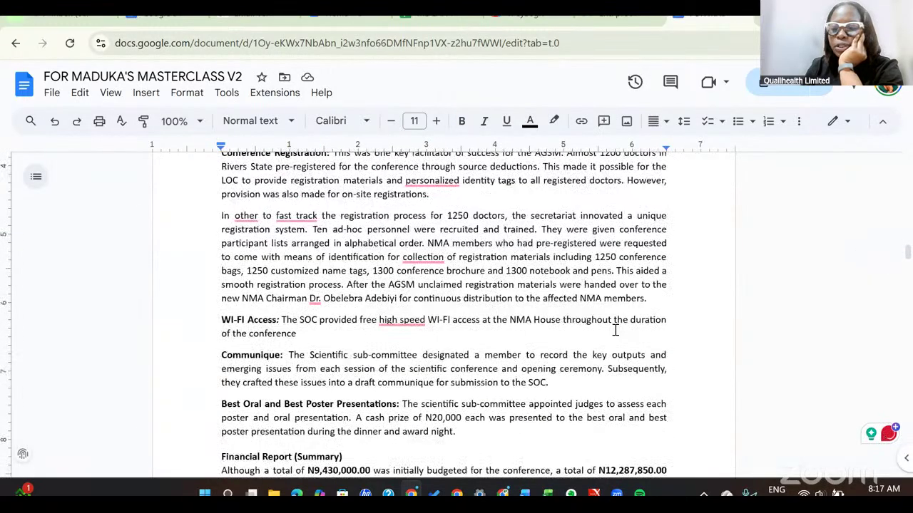
scroll(615, 330, up, 10)
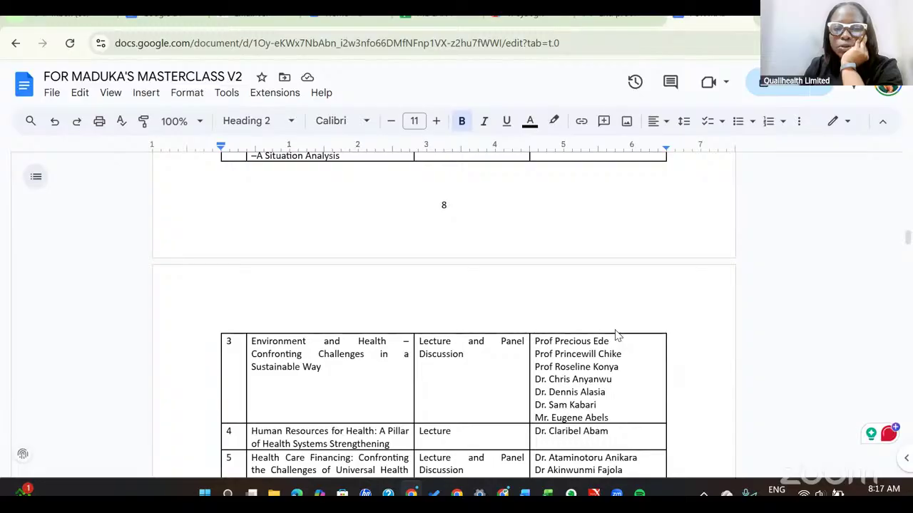
scroll(616, 330, up, 20)
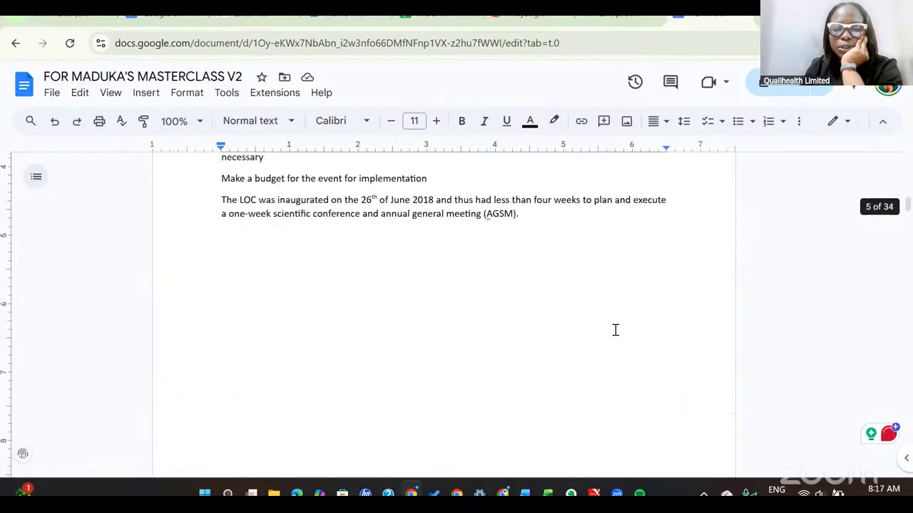
scroll(615, 331, up, 10)
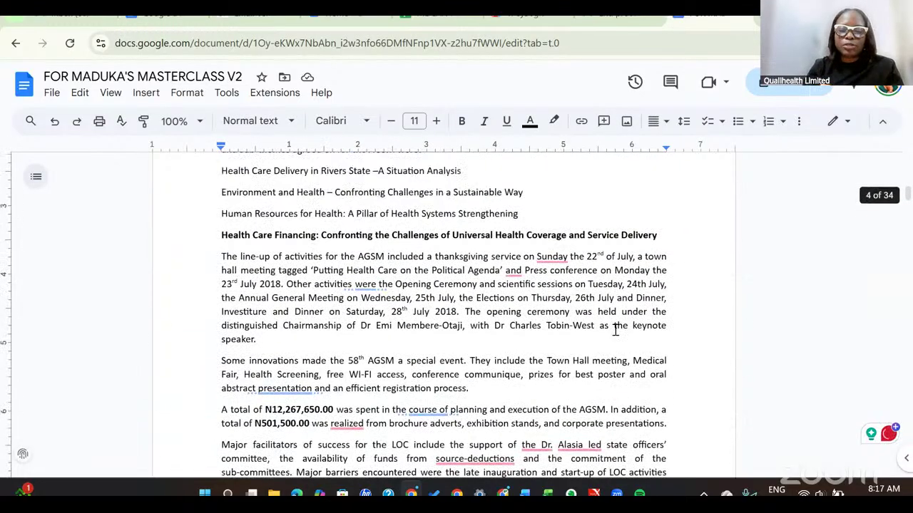
scroll(613, 330, up, 10)
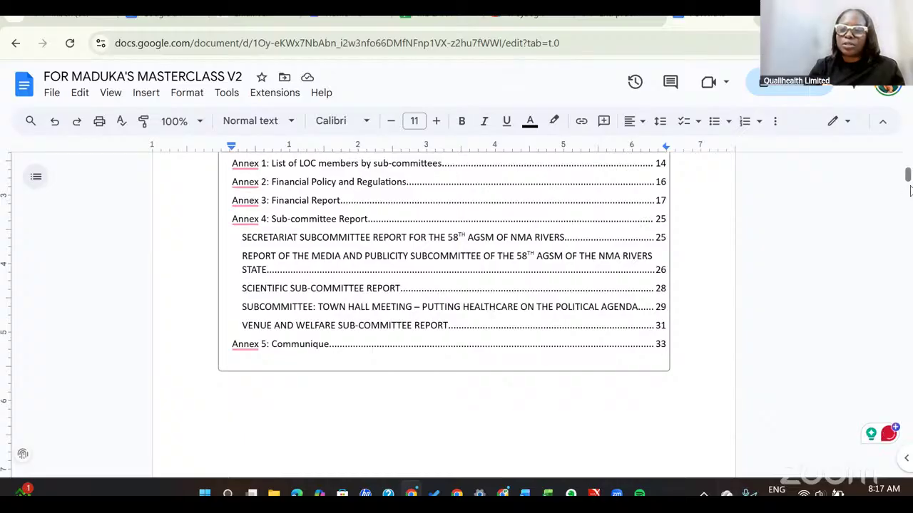
drag(908, 178, 907, 170)
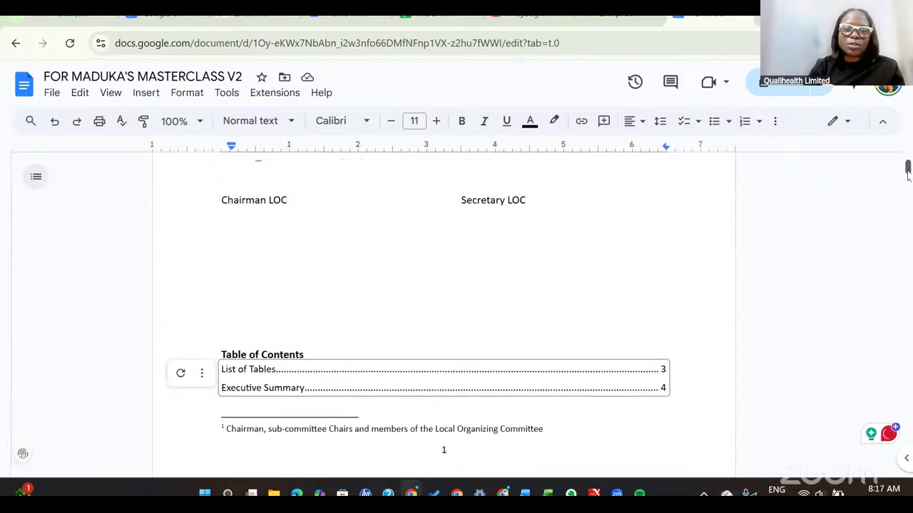
Insert two blank lines above the Table of Contents to push it onto the next page.
click(312, 279)
key(Return)
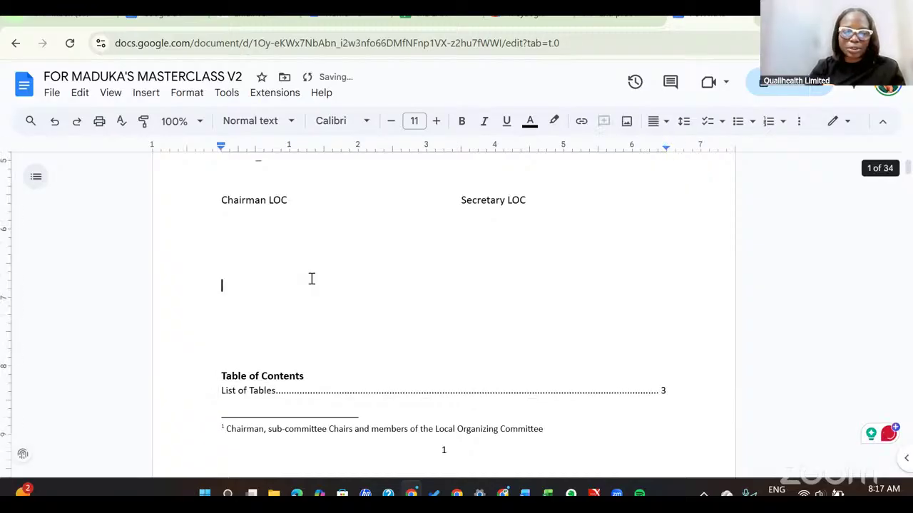
key(Return)
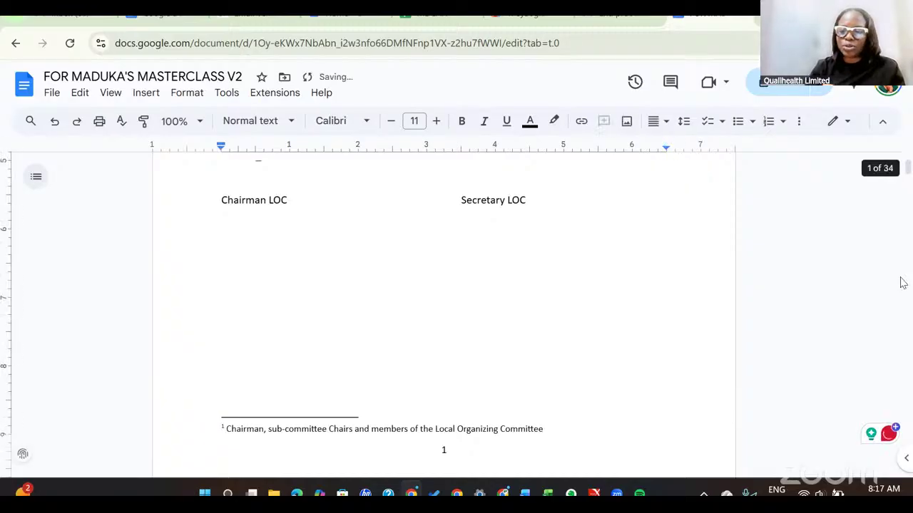
key(Up)
key(Up)
key(Down)
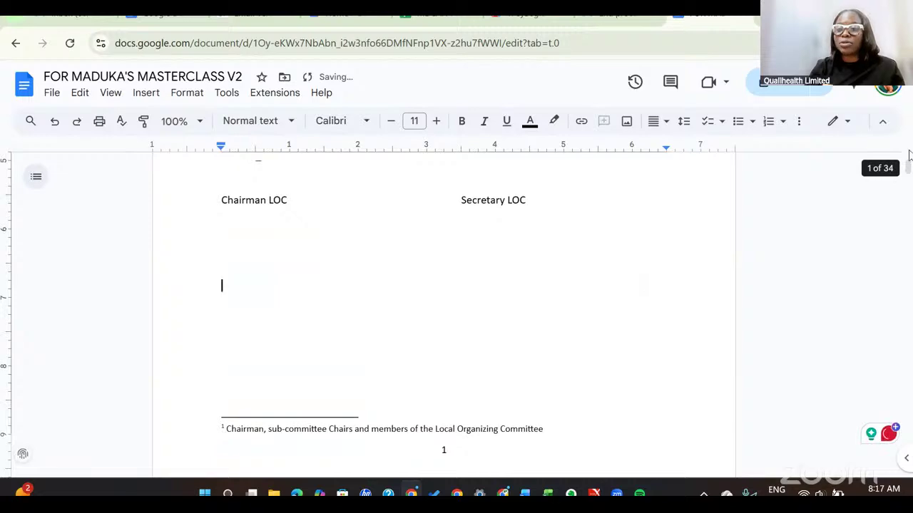
Scroll back to the 58th Annual General Meeting title page.
key(Page_Down)
key(Page_Down)
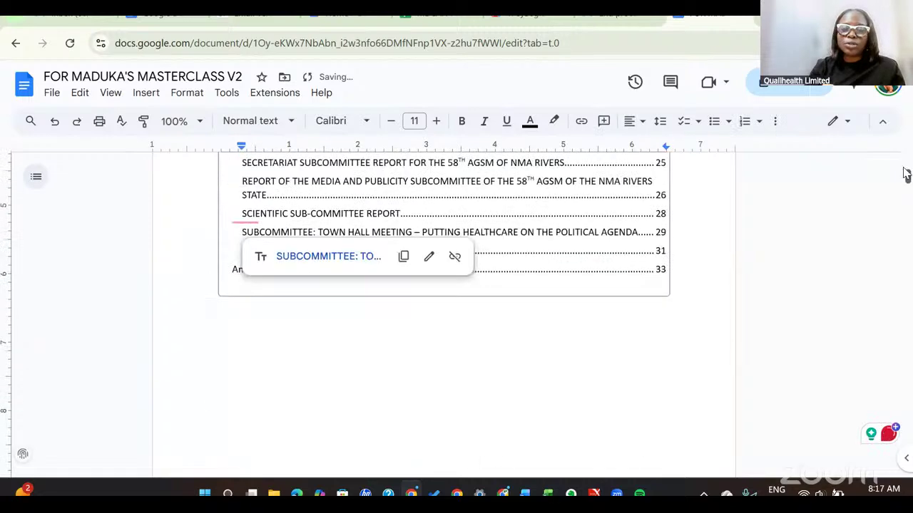
mouse_move(907, 173)
mouse_down()
mouse_move(902, 165)
mouse_move(905, 187)
mouse_move(904, 156)
mouse_up()
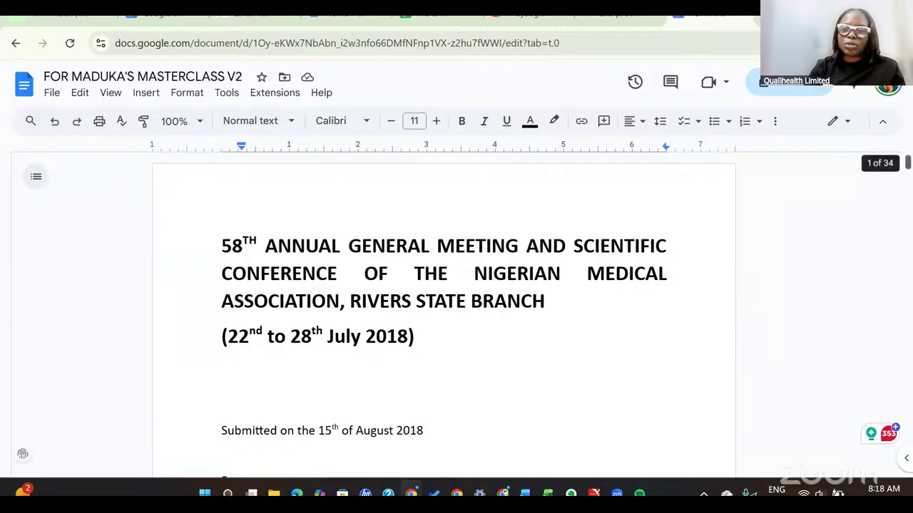
drag(908, 165, 895, 118)
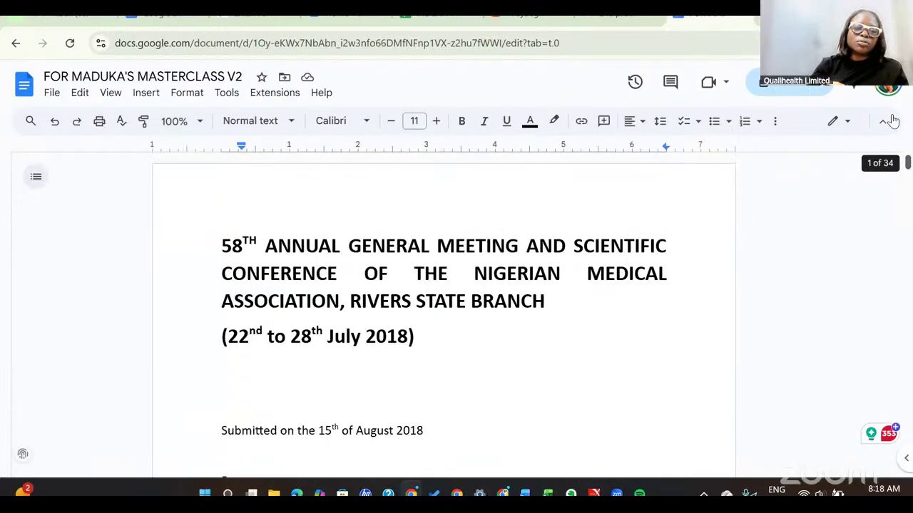
Show the File > Download formats, from Microsoft Word (.docx) to Markdown (.md).
click(50, 95)
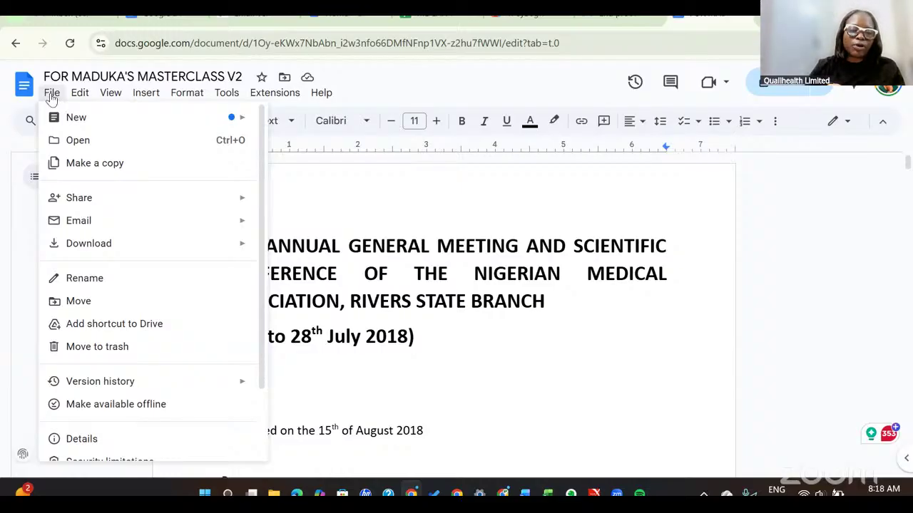
mouse_move(89, 249)
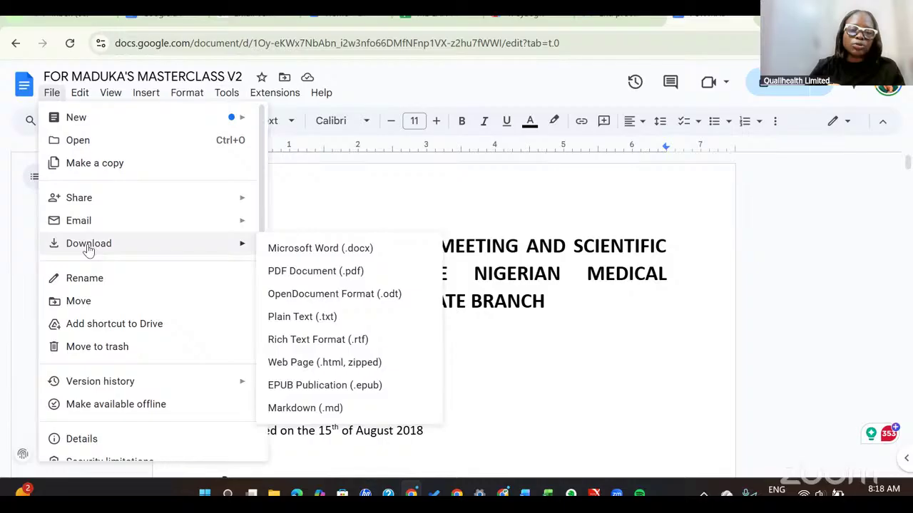
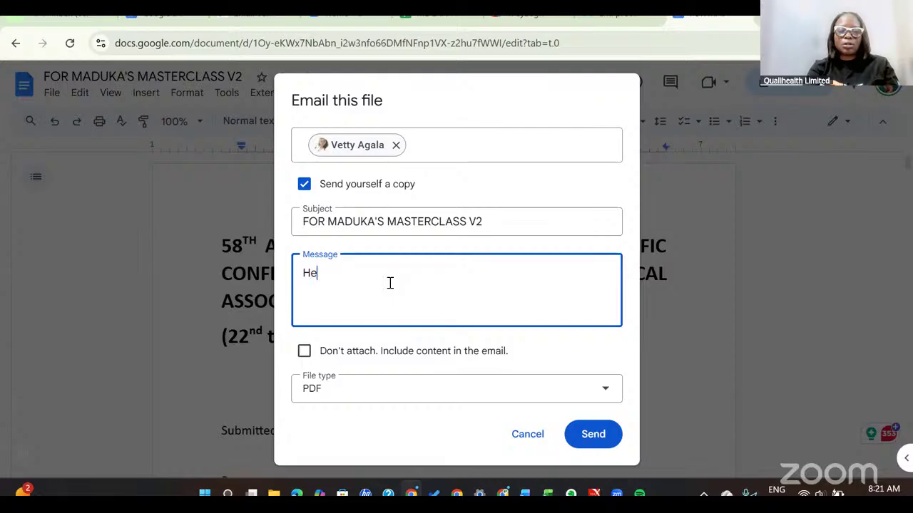
Finish the email message so it reads 'Hello. Please review'.
text(lo)
key(BackSpace)
key(BackSpace)
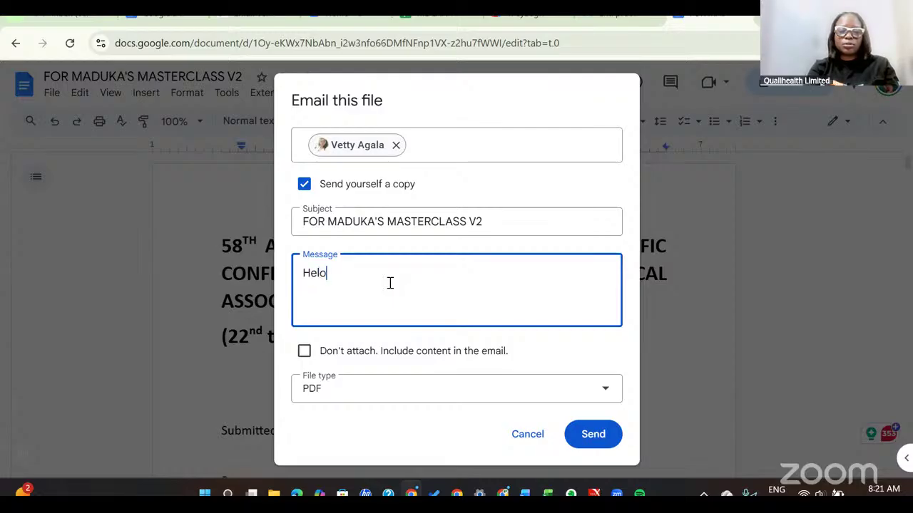
text(lo)
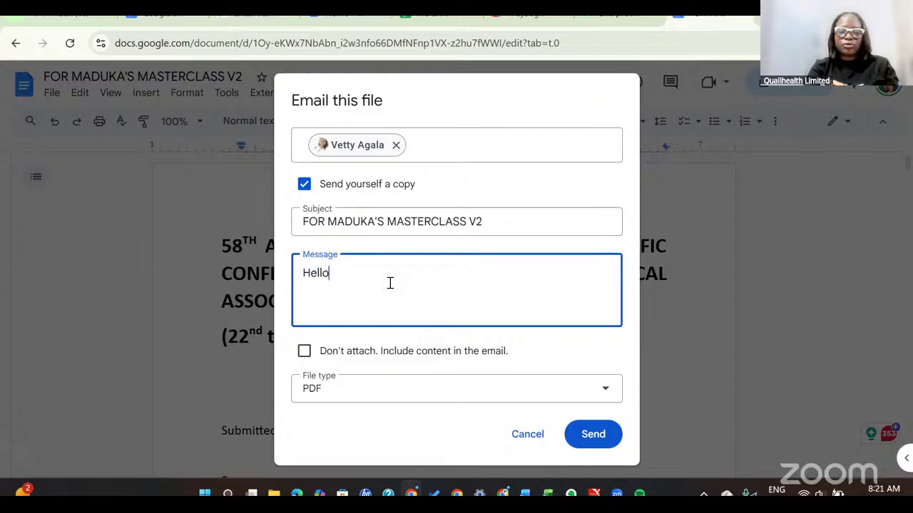
text(. Pleasr)
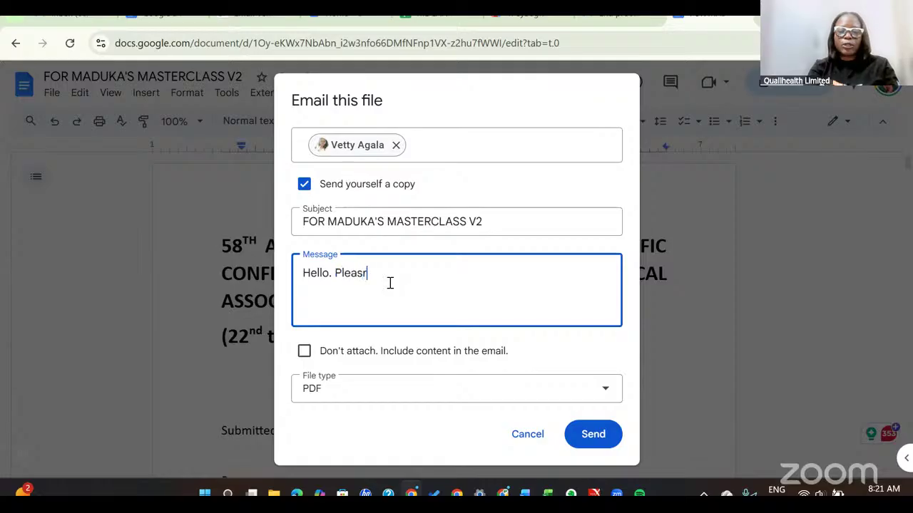
key(BackSpace)
text(e revie)
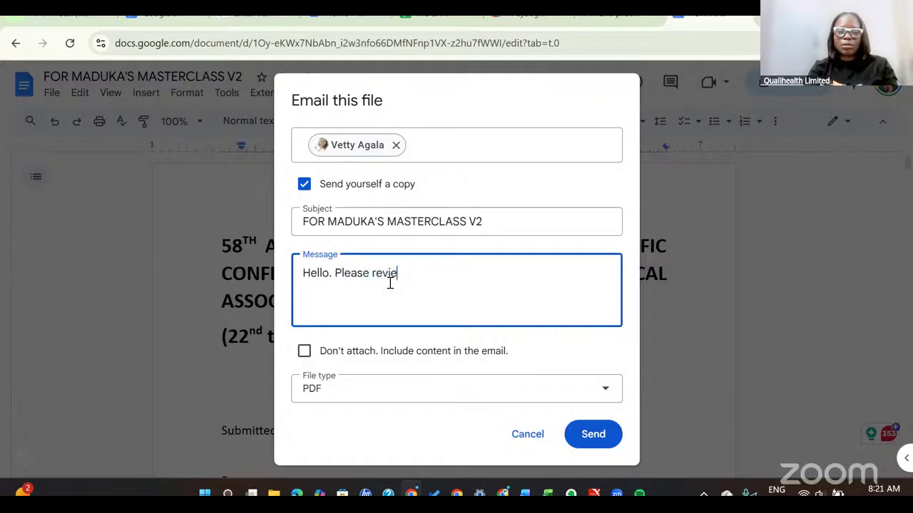
text(w)
Replace the old recipient with the new contact and send the PDF email.
click(400, 155)
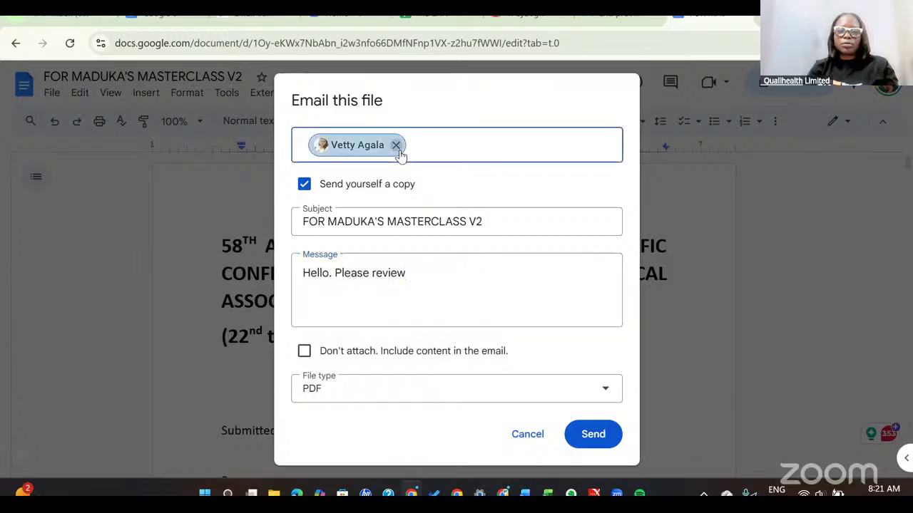
click(396, 146)
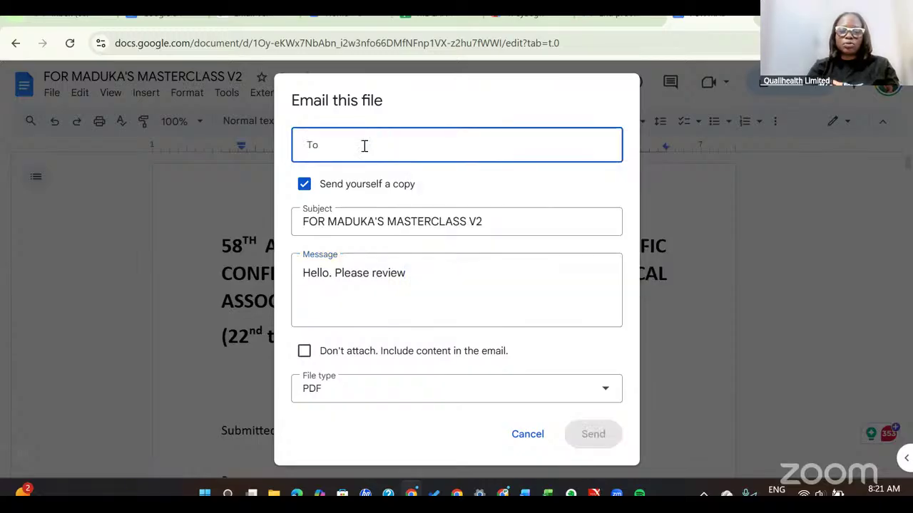
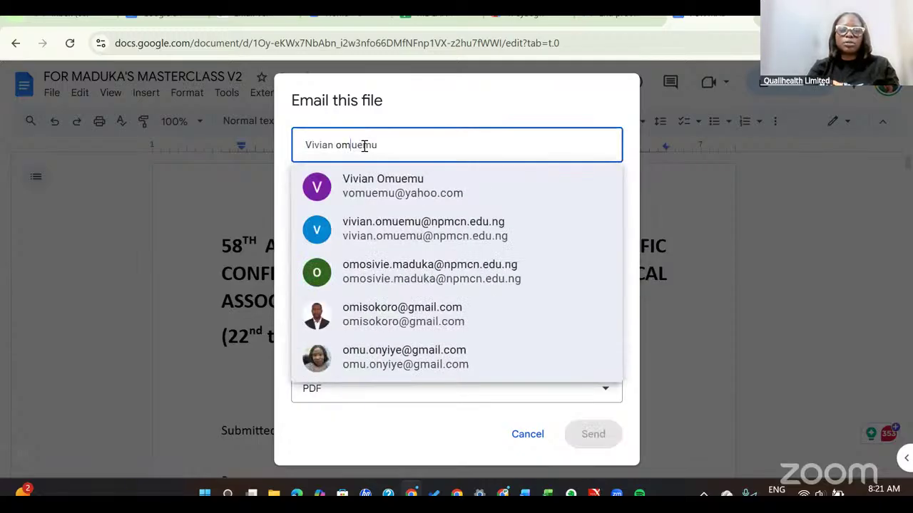
key(ctrl+shift+Left)
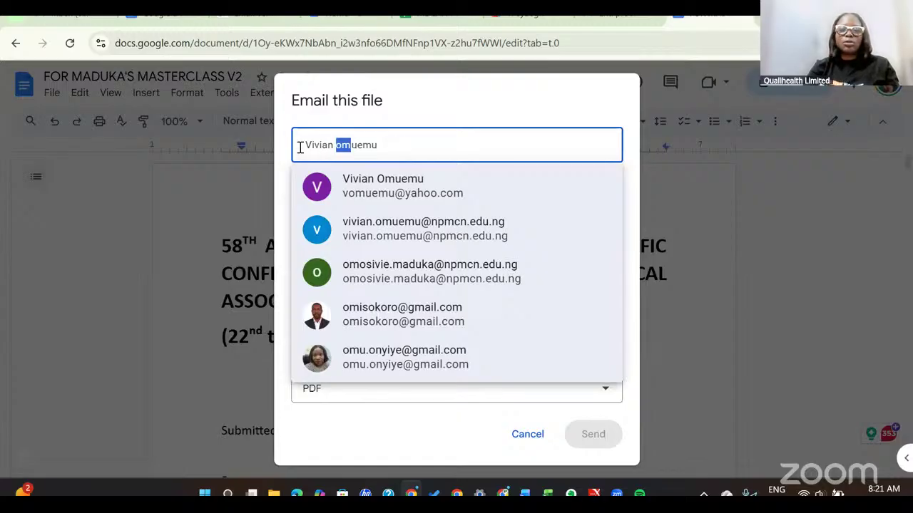
key(ctrl+z)
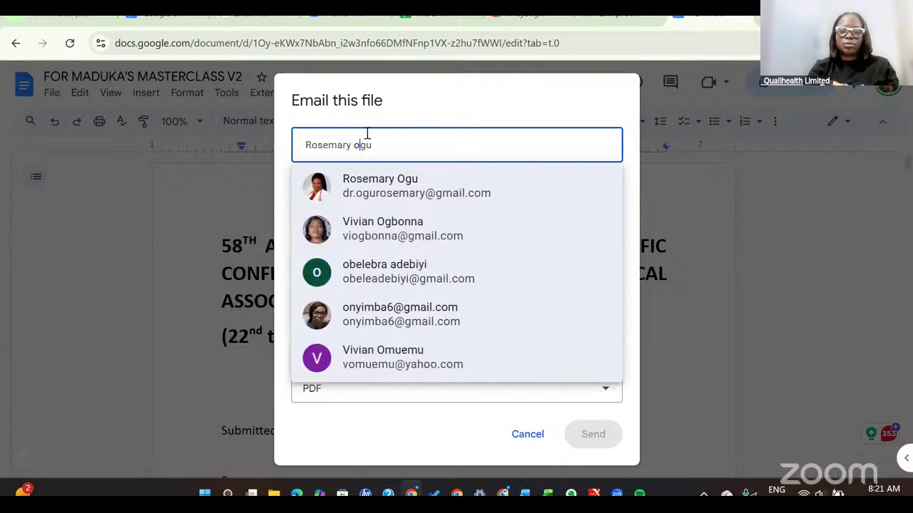
key(ctrl+z)
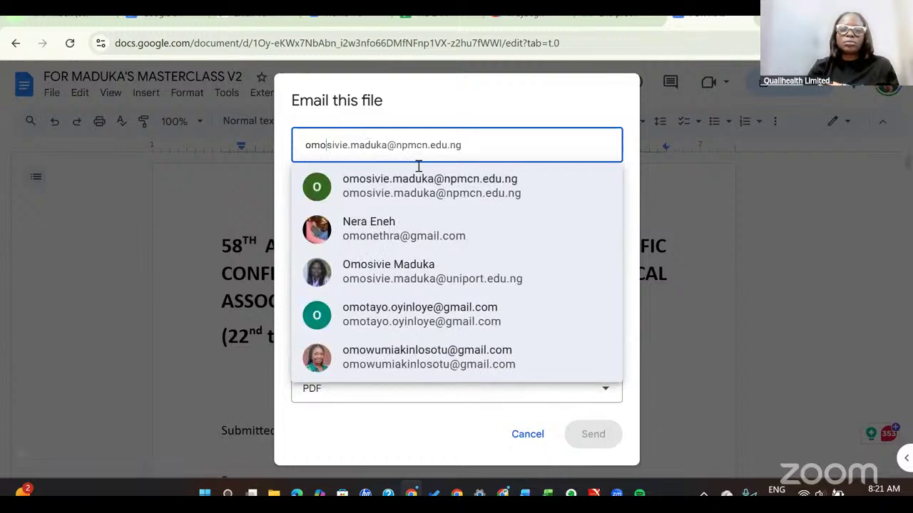
click(449, 281)
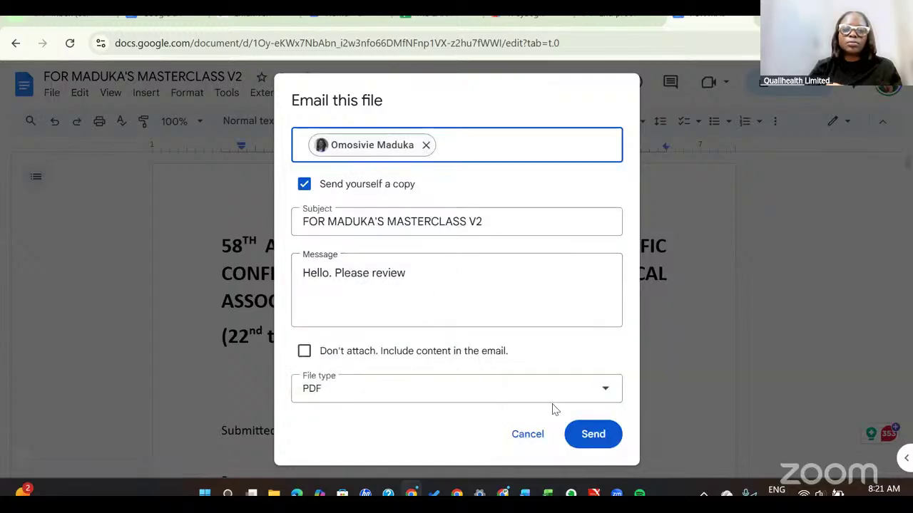
click(592, 436)
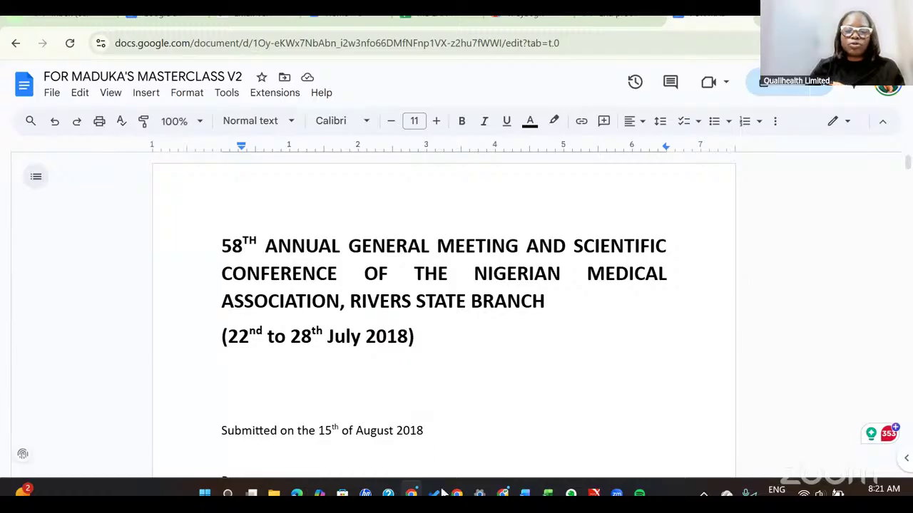
mouse_move(456, 493)
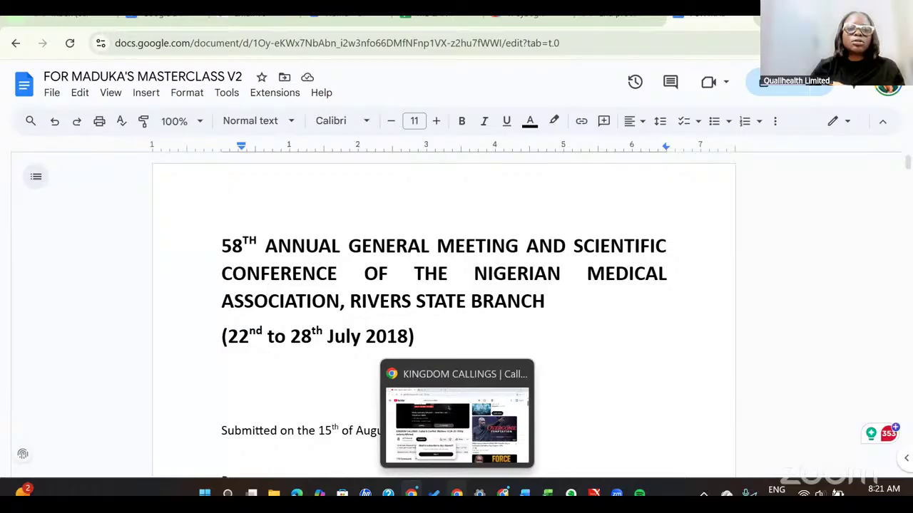
Switch to Gmail, close the attachment preview, and refresh the inbox for new mail.
click(454, 493)
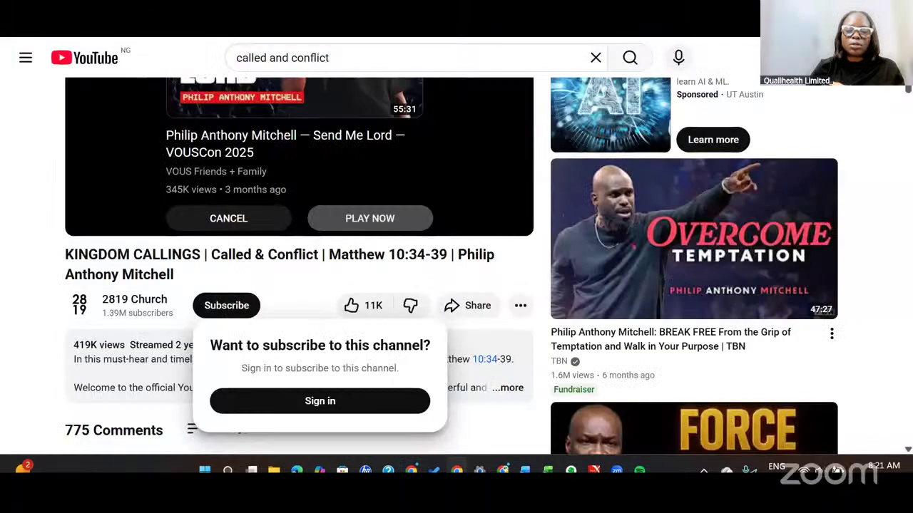
key(alt+Tab)
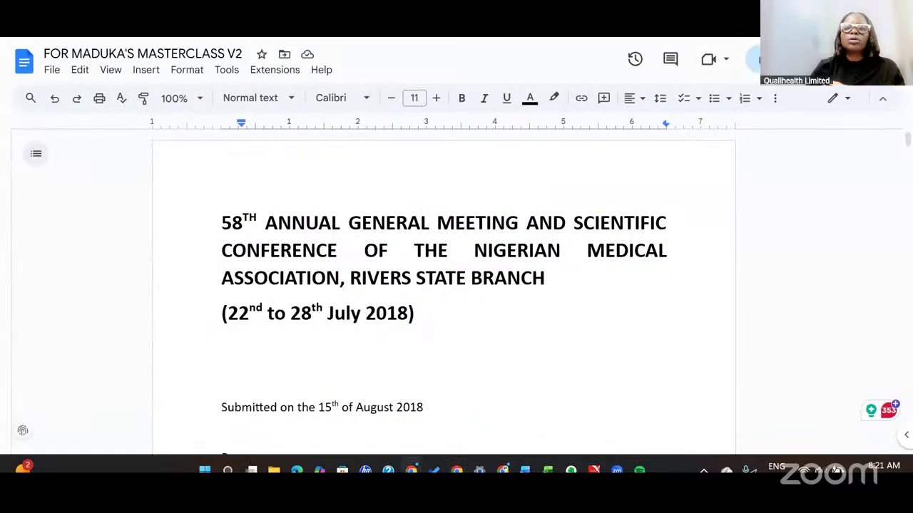
key(alt+Tab)
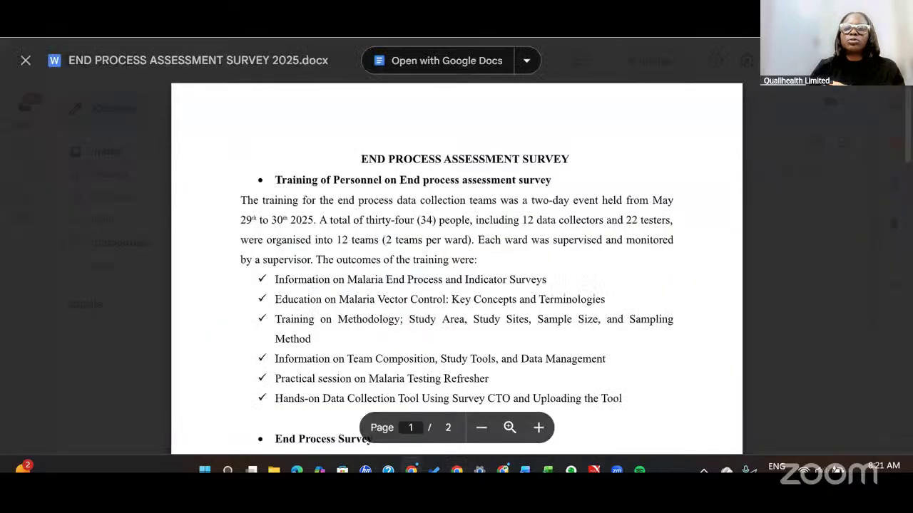
click(26, 60)
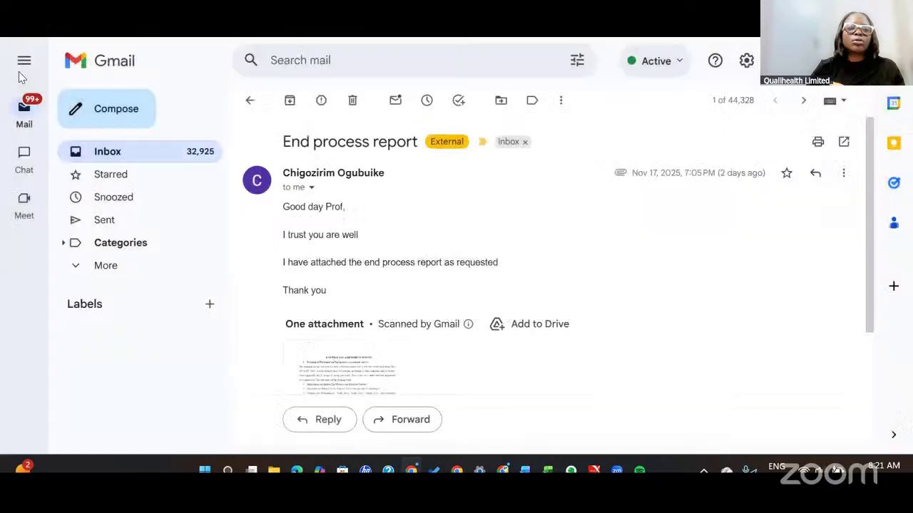
click(117, 159)
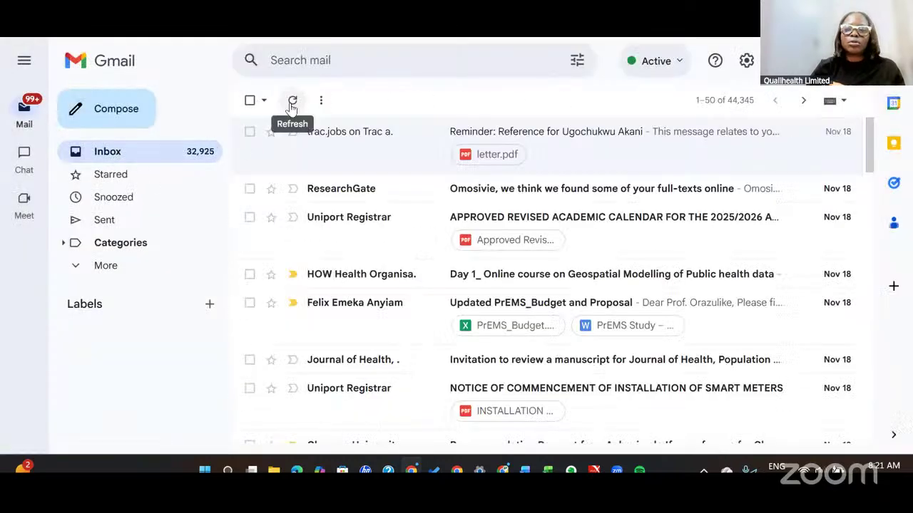
click(291, 104)
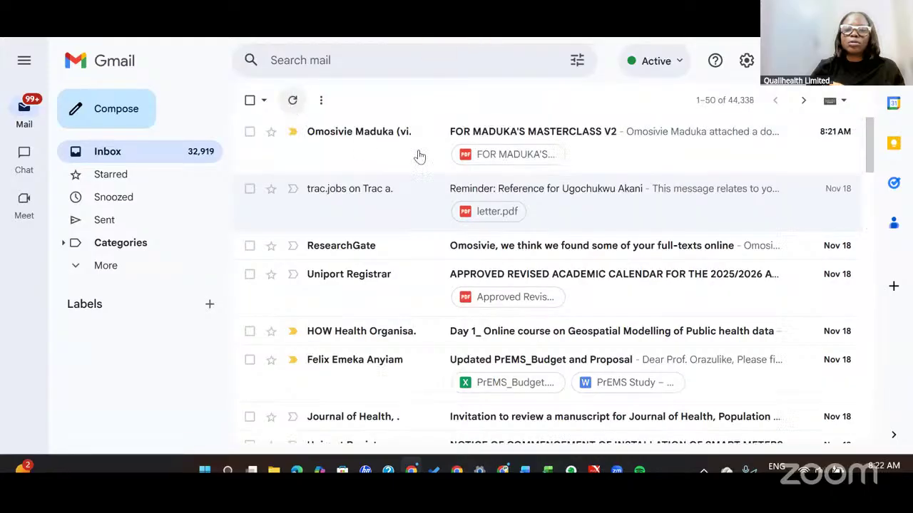
Check the received FOR MADUKA'S MASTERCLASS V2 email and its PDF, then return to Docs.
click(540, 137)
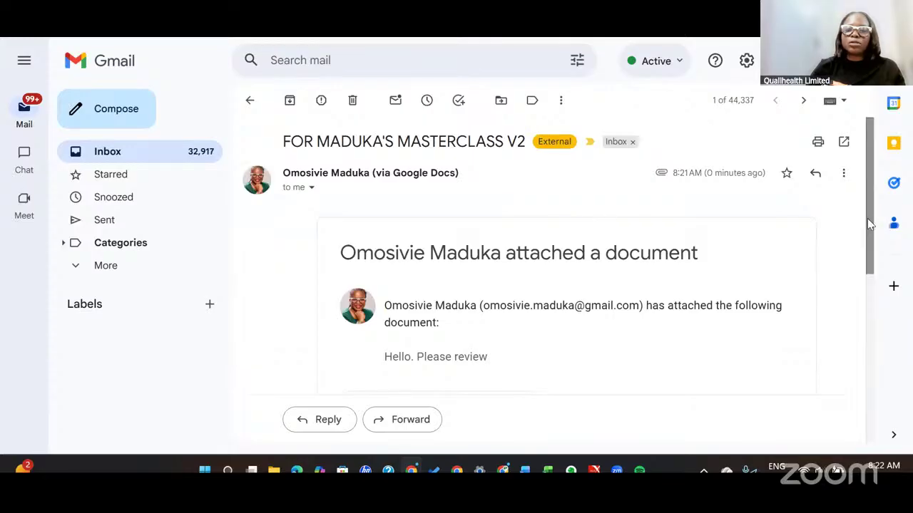
drag(867, 219, 851, 438)
drag(855, 370, 854, 191)
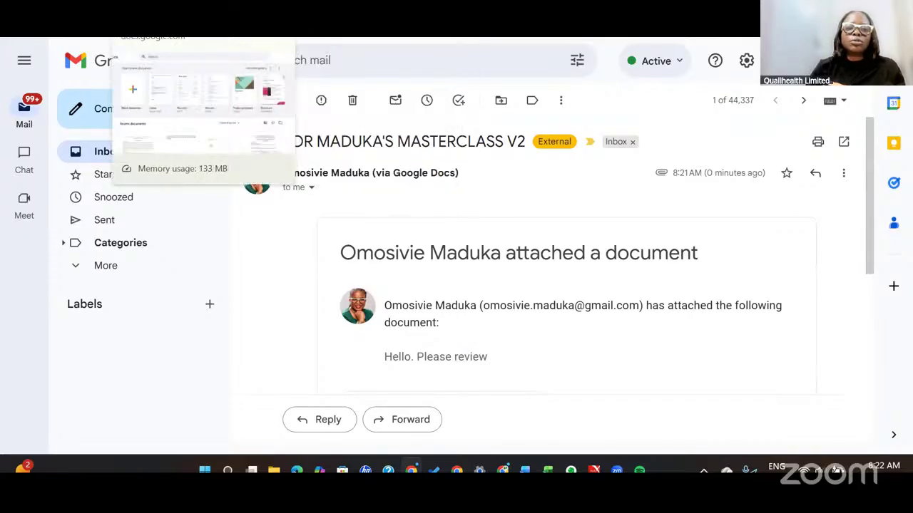
click(147, 2)
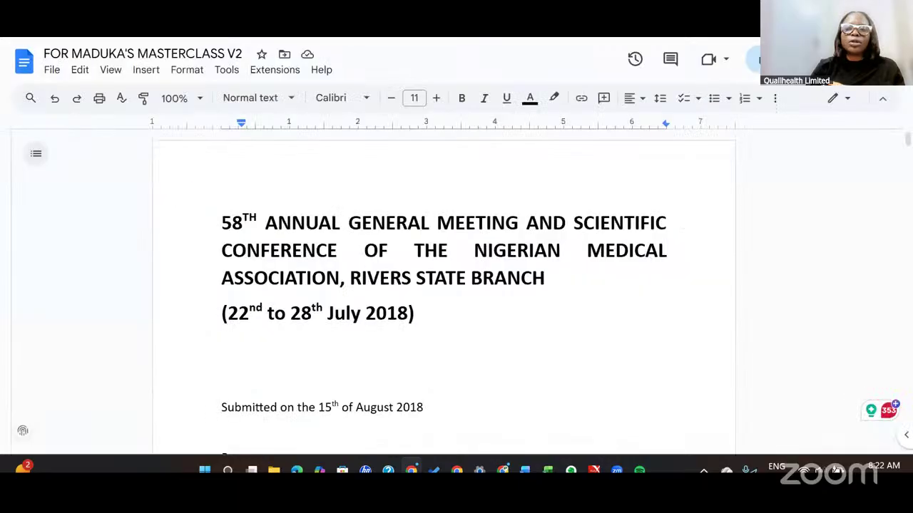
Open the Share dialog for FOR MADUKA'S MASTERCLASS V2, dismissing the quick-share dropdown.
click(54, 72)
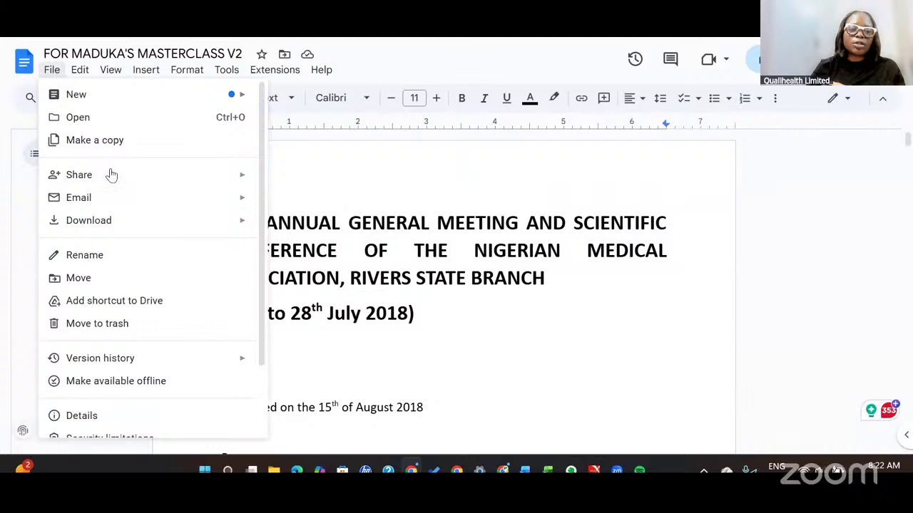
mouse_move(112, 182)
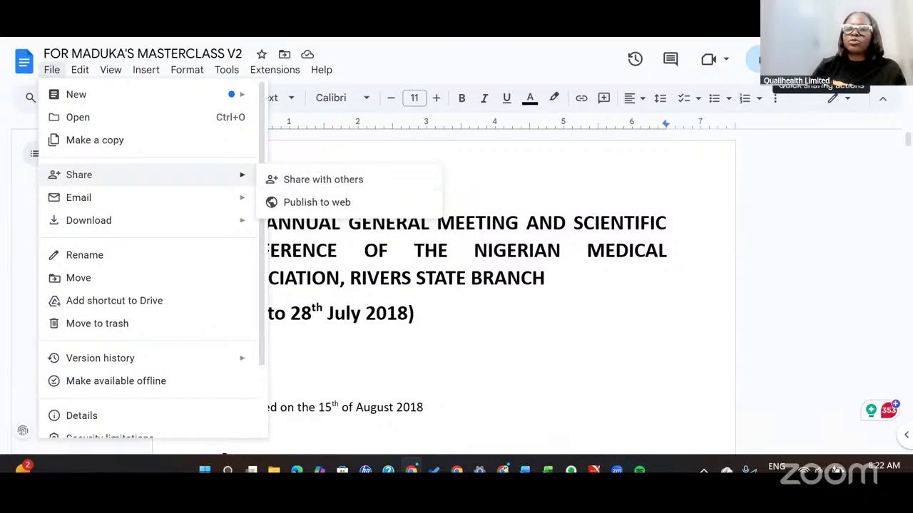
click(757, 59)
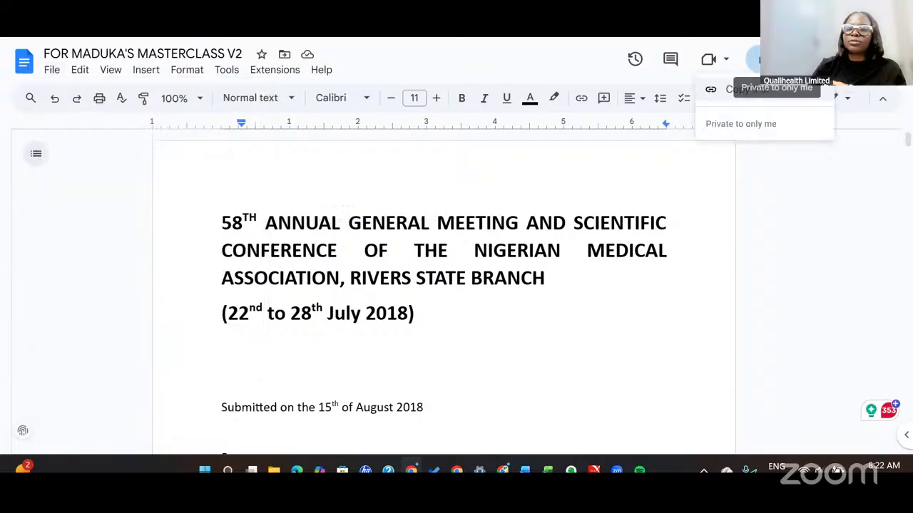
key(Escape)
click(771, 60)
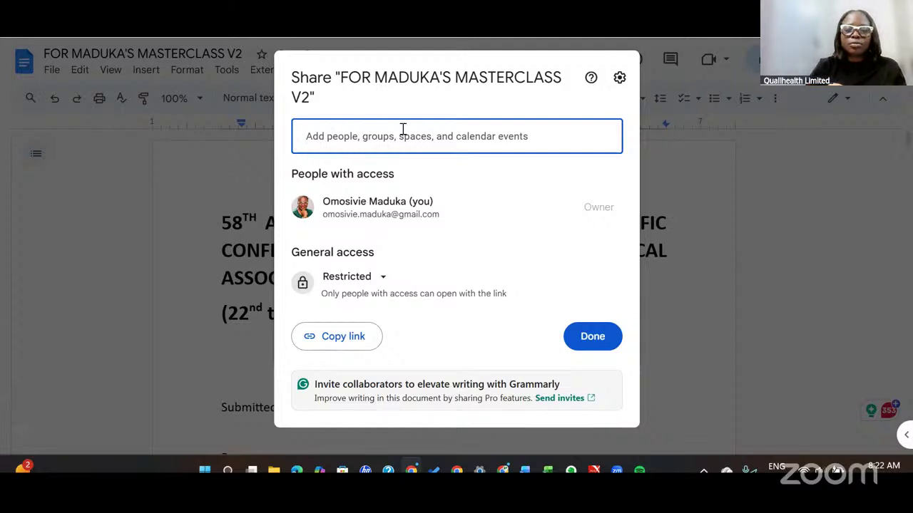
Add a suggested contact to the invite, trying Commenter before settling on Viewer access.
click(352, 134)
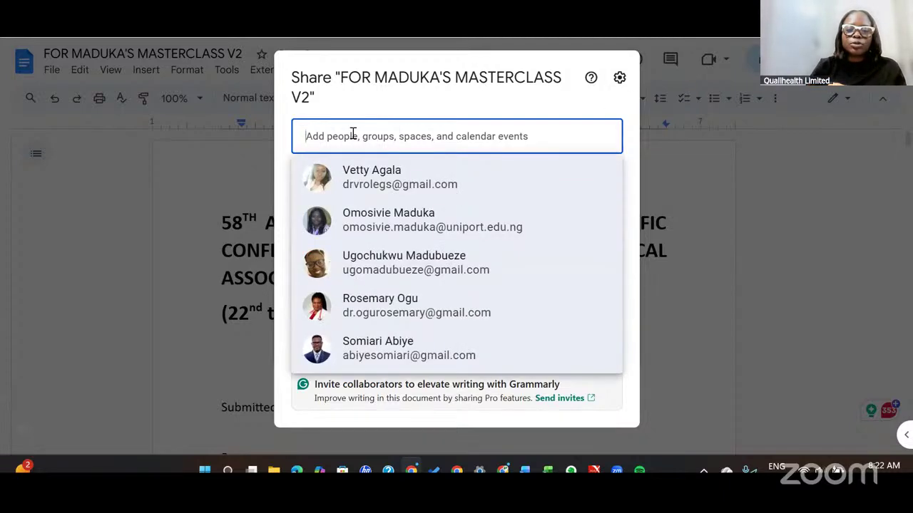
click(372, 225)
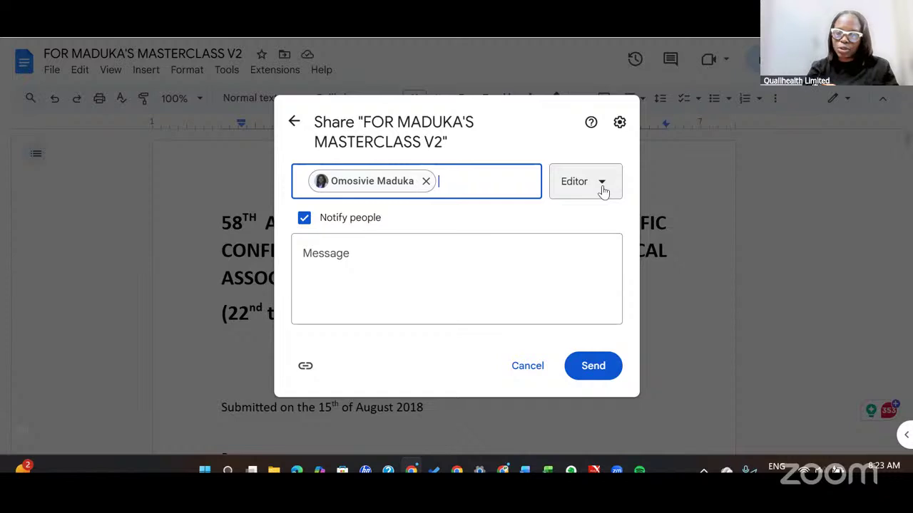
click(601, 183)
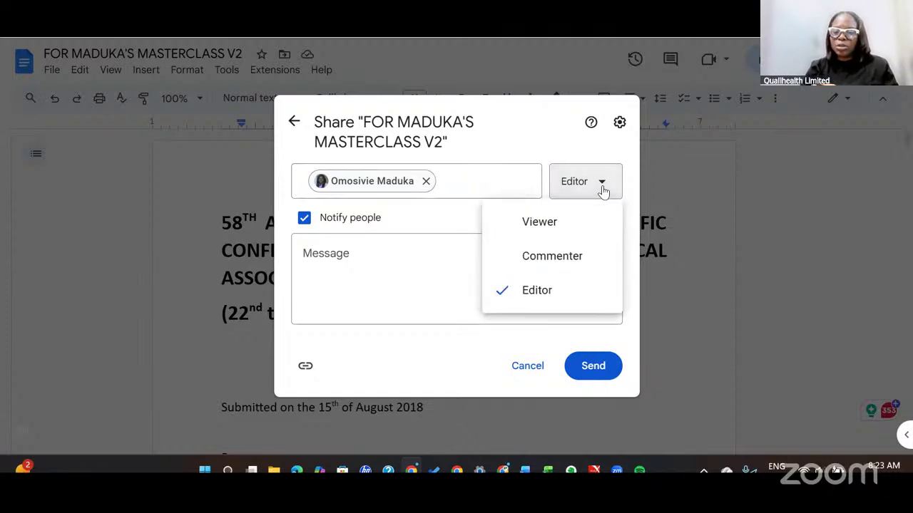
click(580, 257)
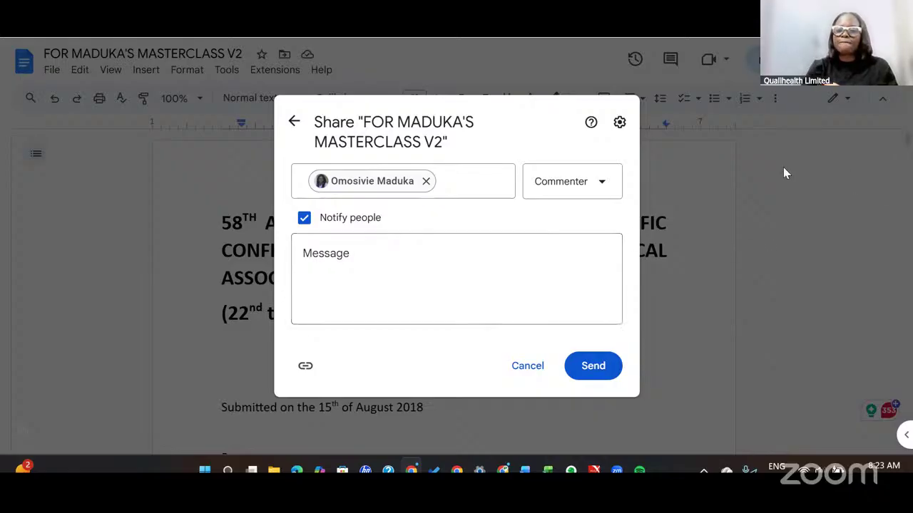
click(579, 183)
click(567, 222)
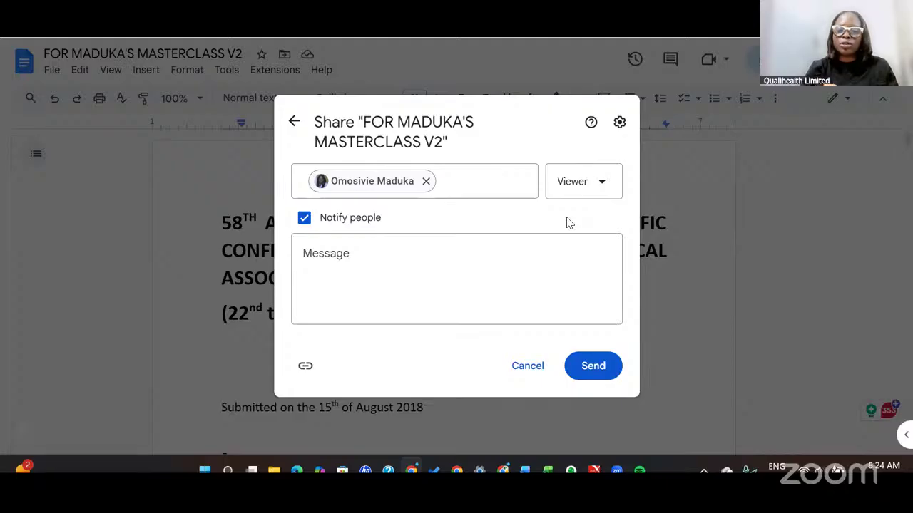
Change the contact's access to Editor, keeping Notify people checked.
click(605, 189)
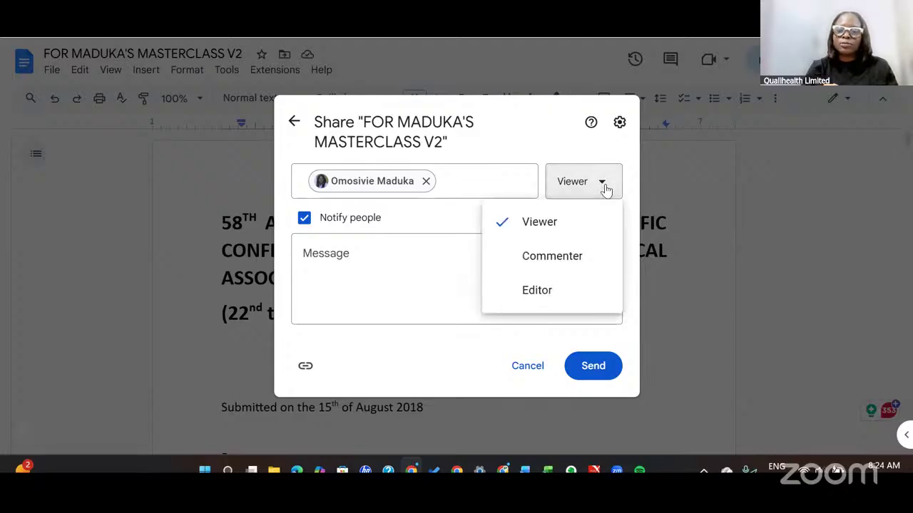
click(559, 303)
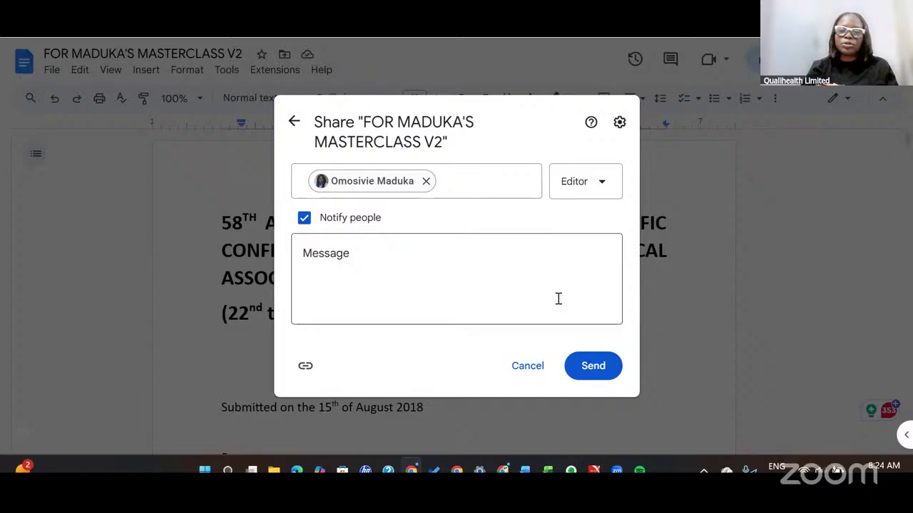
click(305, 220)
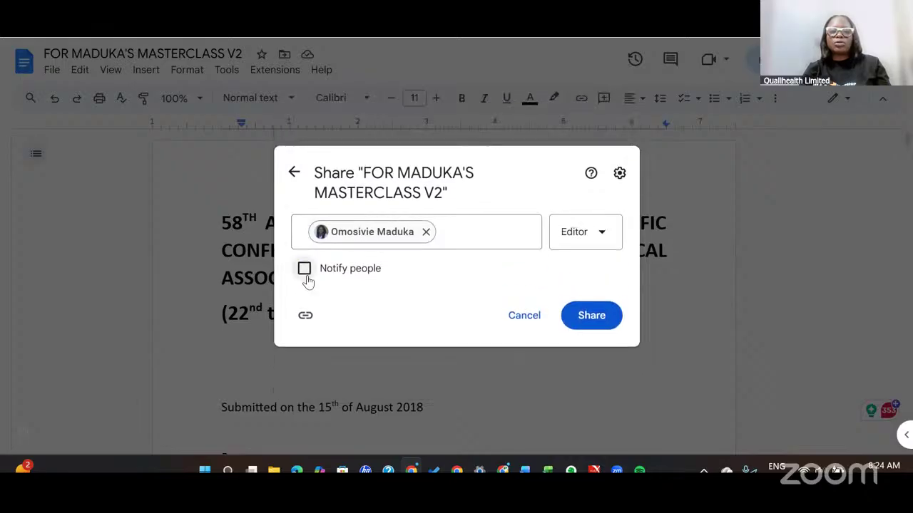
click(306, 274)
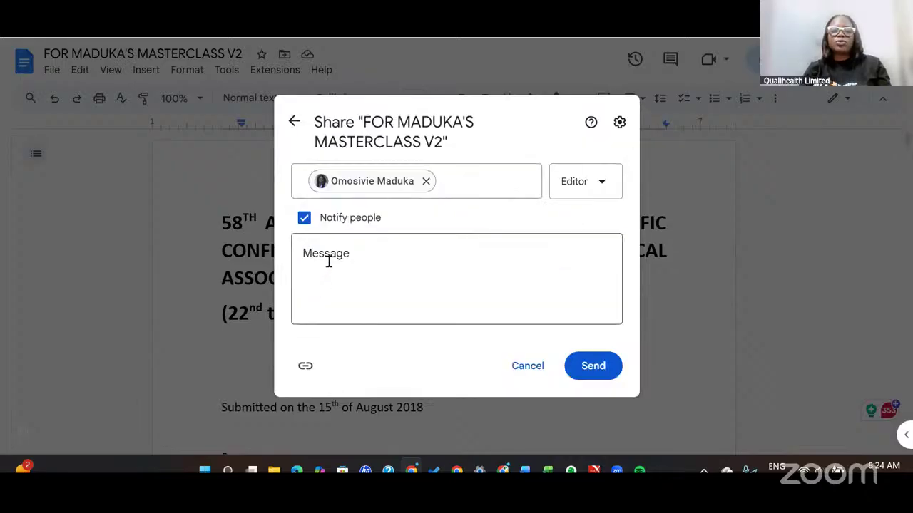
Add the message 'Please edit extensively', copy the link, and send the invite.
click(329, 262)
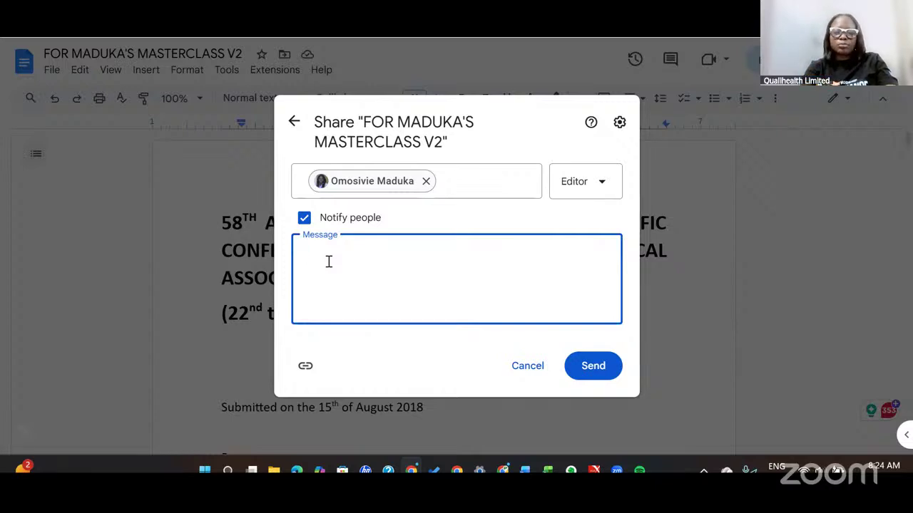
text(Please edit)
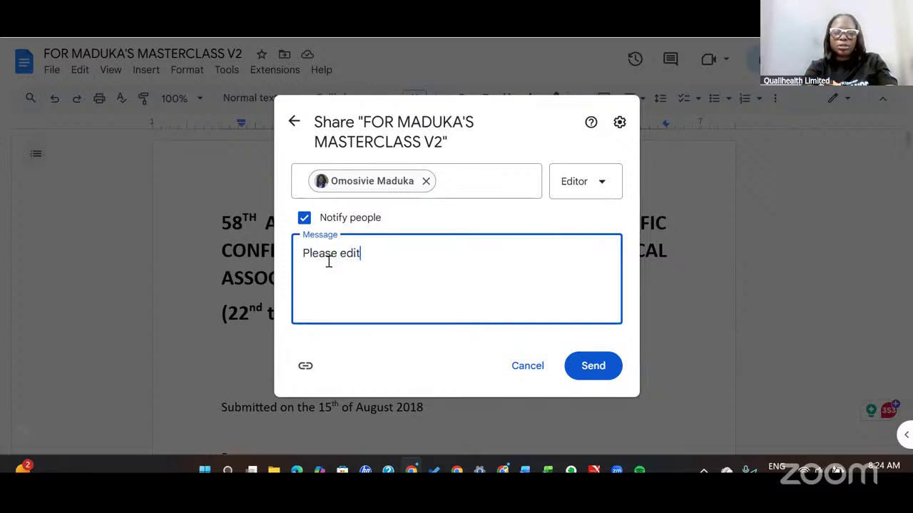
text( extensively)
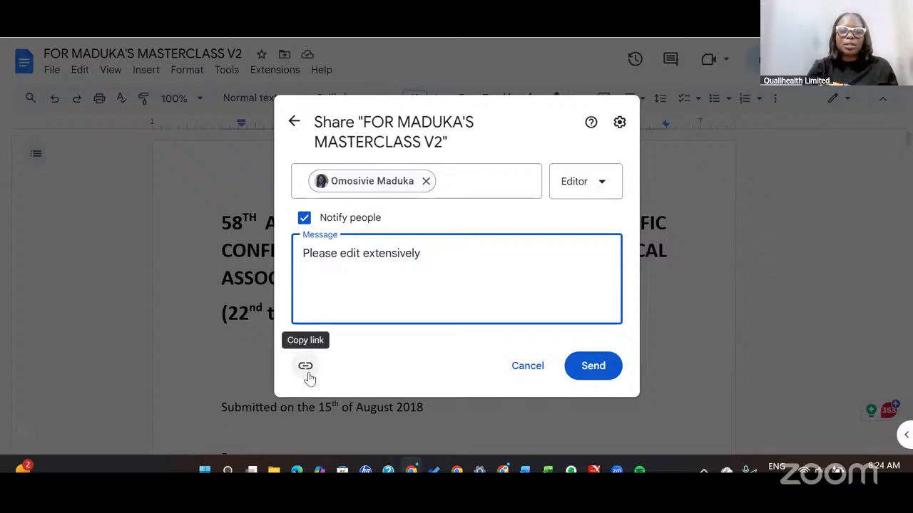
click(307, 370)
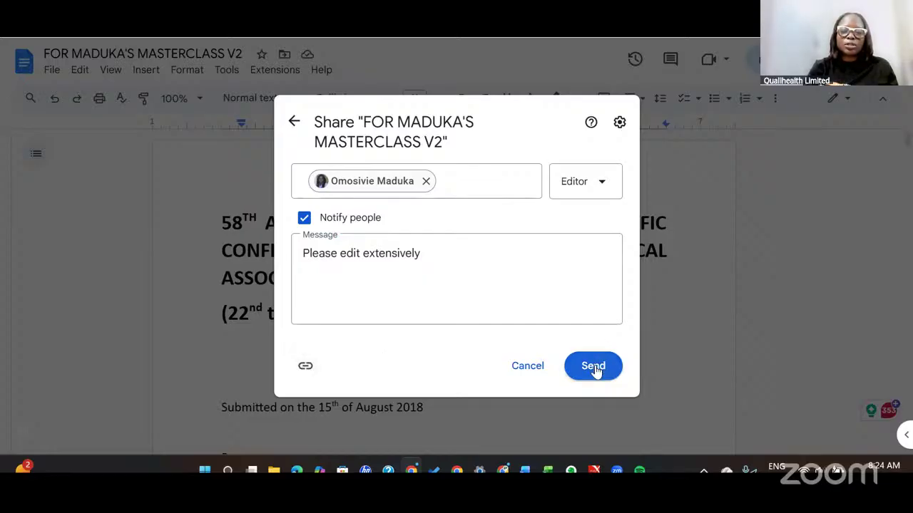
click(594, 367)
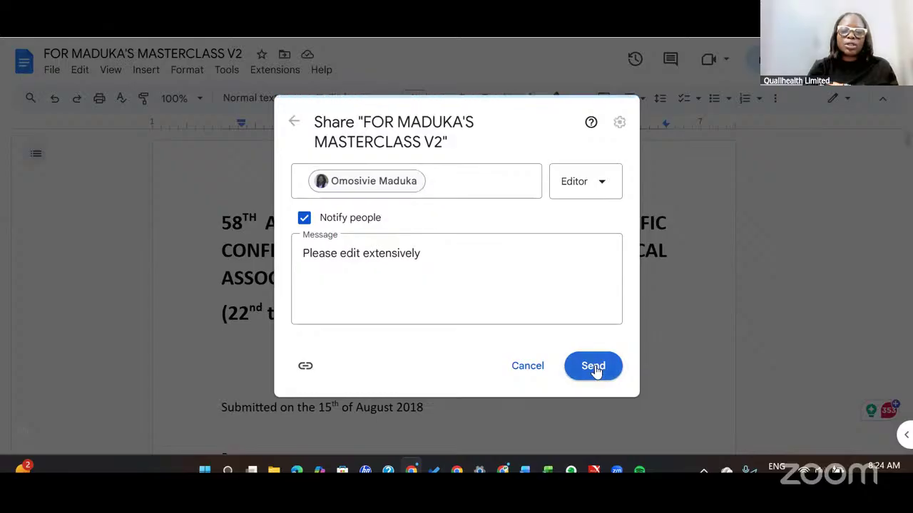
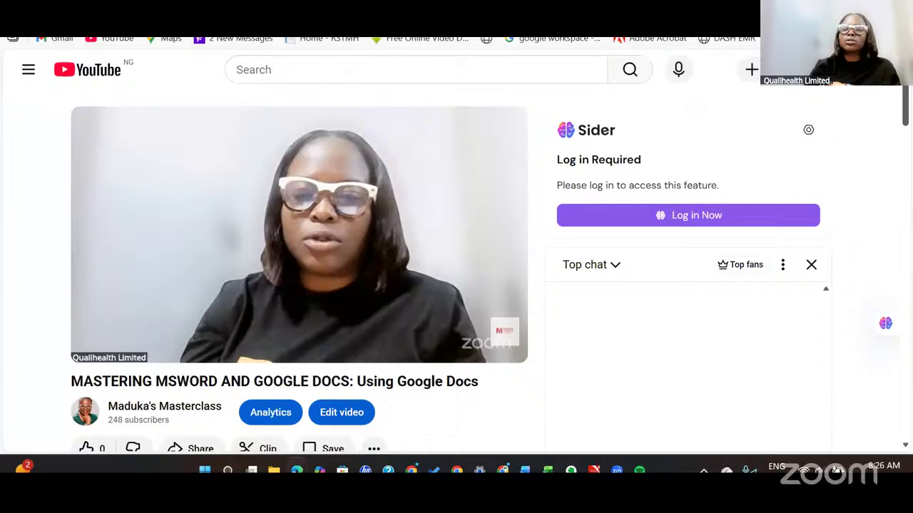
Open the shared FOR MADUKA'S MASTERCLASS V2 document in a new Edge tab from its copied link.
key(ctrl+t)
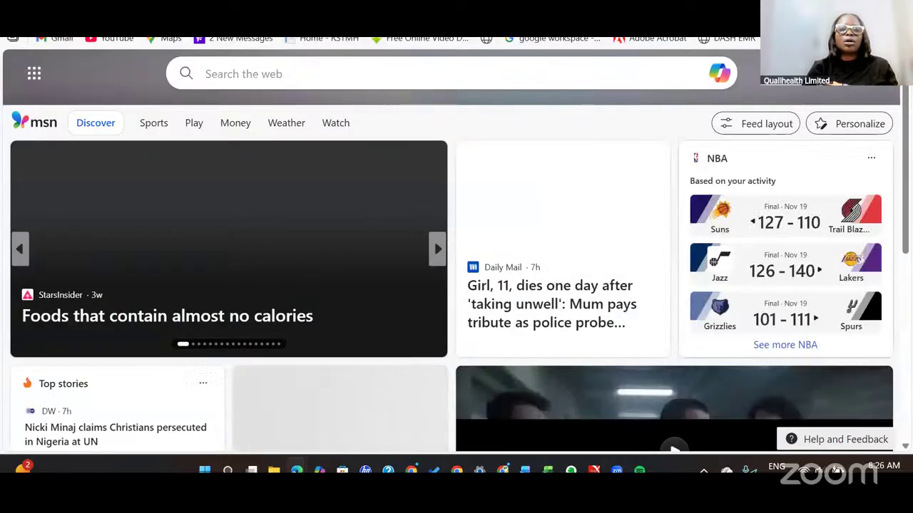
mouse_move(275, 34)
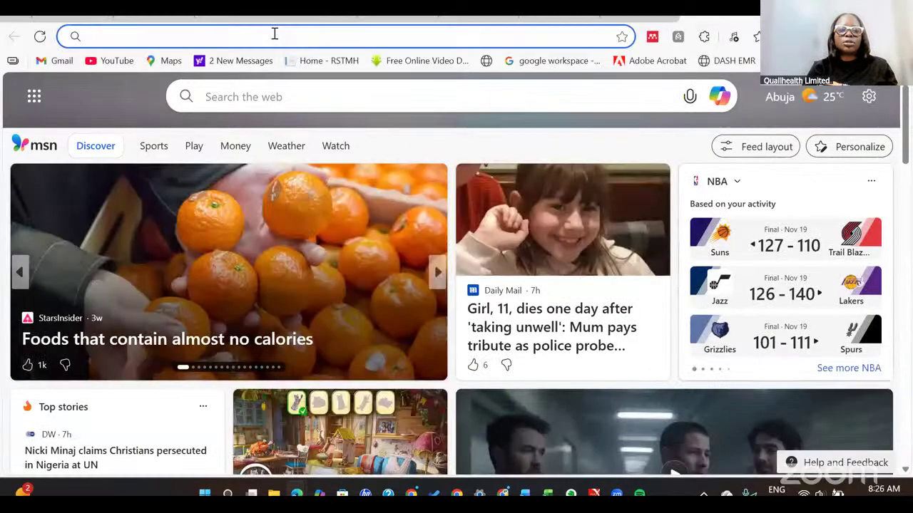
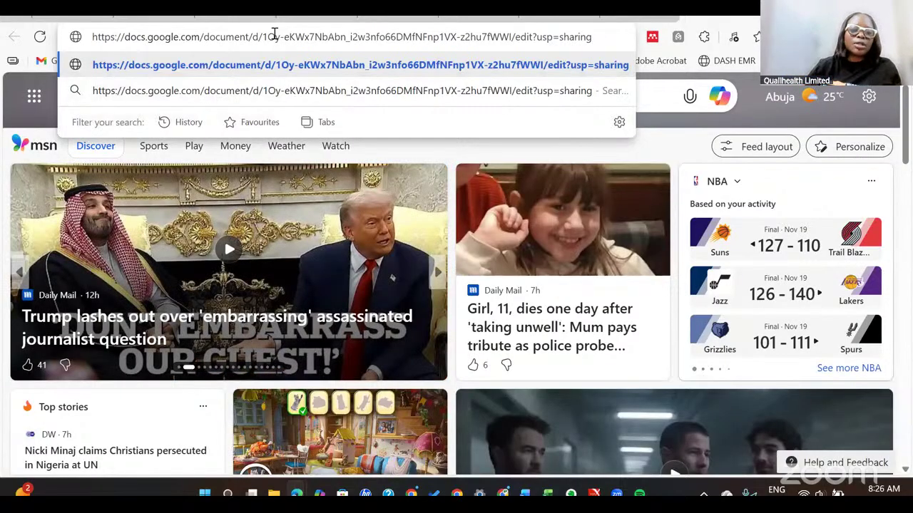
key(Return)
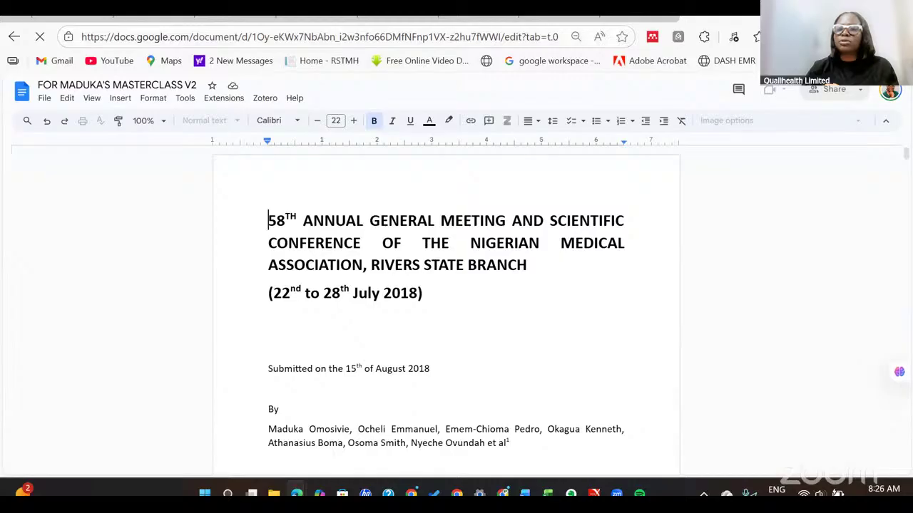
Switch the open document to the second, university Google account.
click(889, 96)
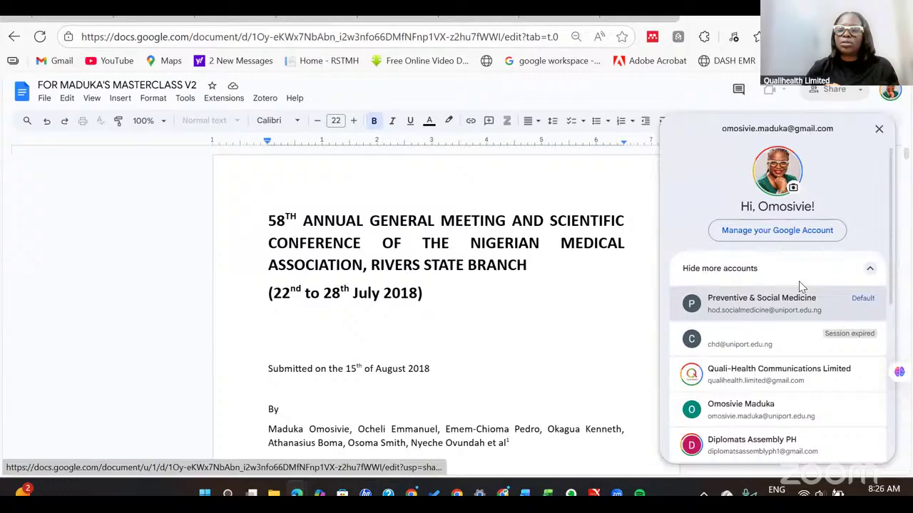
click(757, 419)
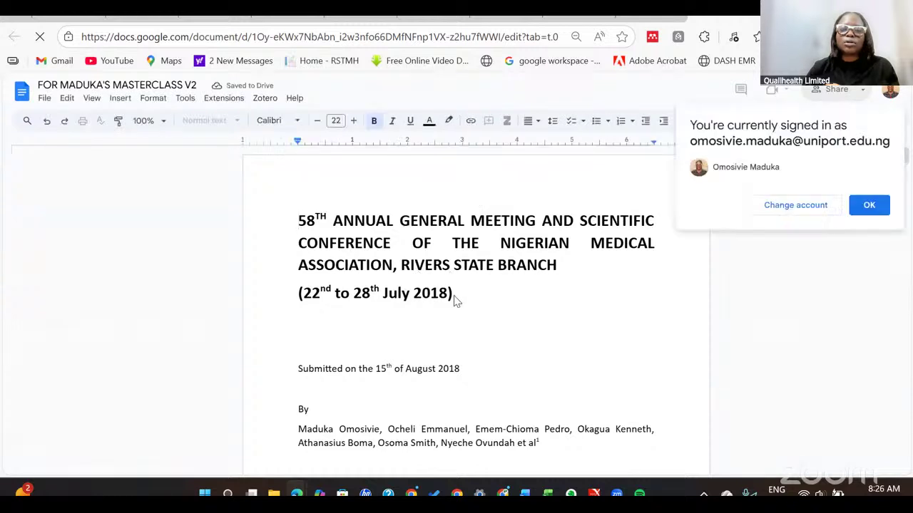
click(869, 205)
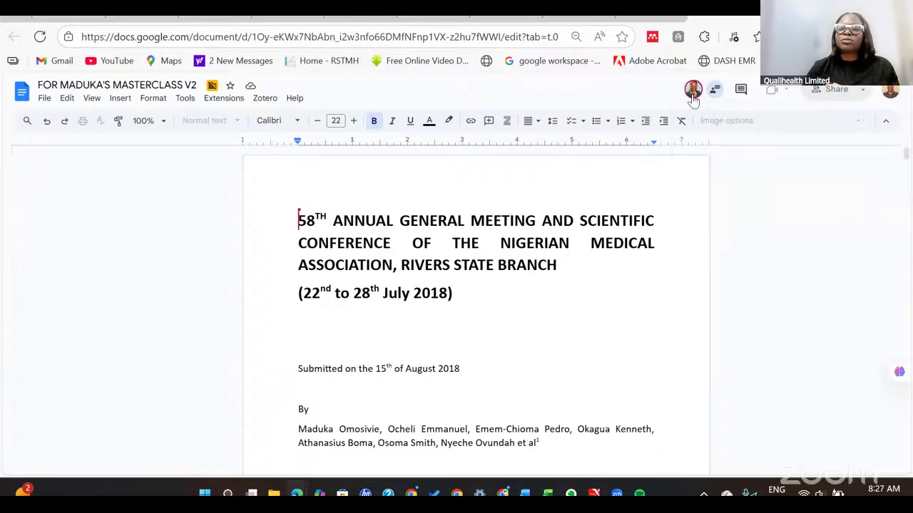
Test editing by deleting and retyping '8)' at the end of the conference date line.
click(459, 301)
key(BackSpace)
key(BackSpace)
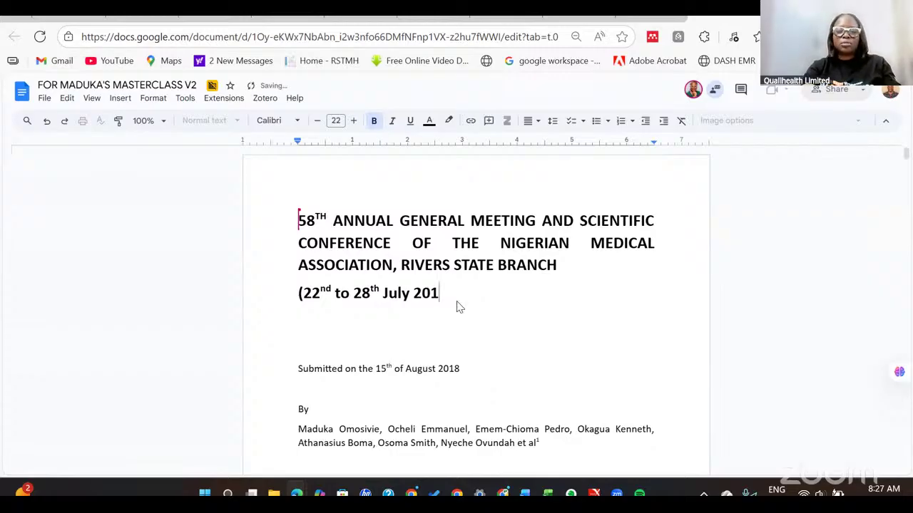
text(8))
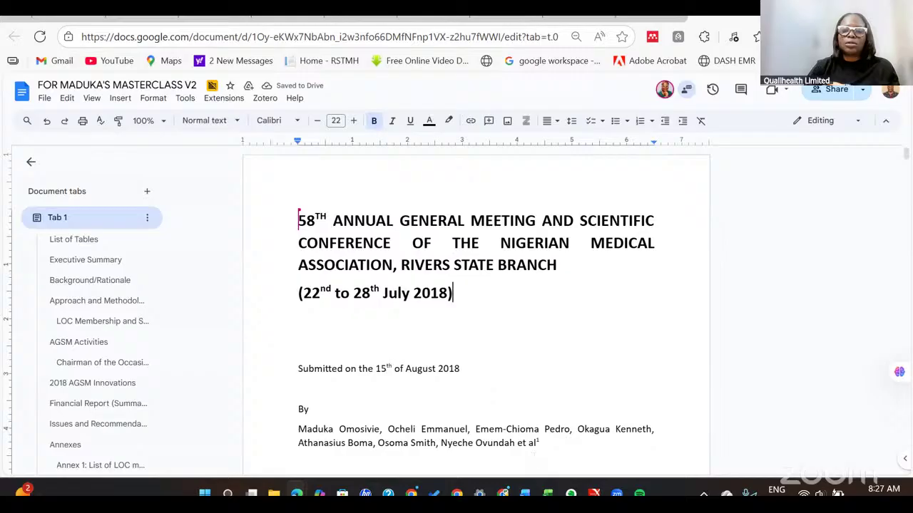
mouse_move(456, 494)
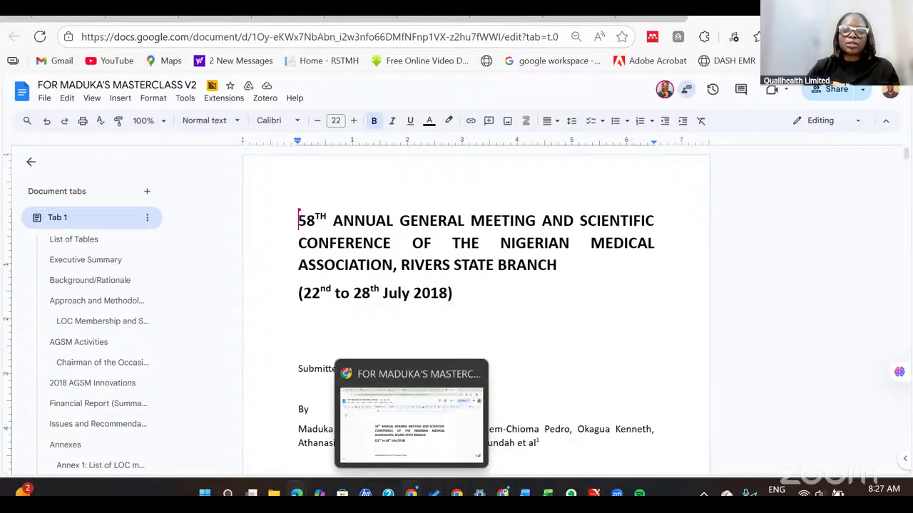
In the owner's window, change the university account's role from Editor to Commenter and save.
click(411, 492)
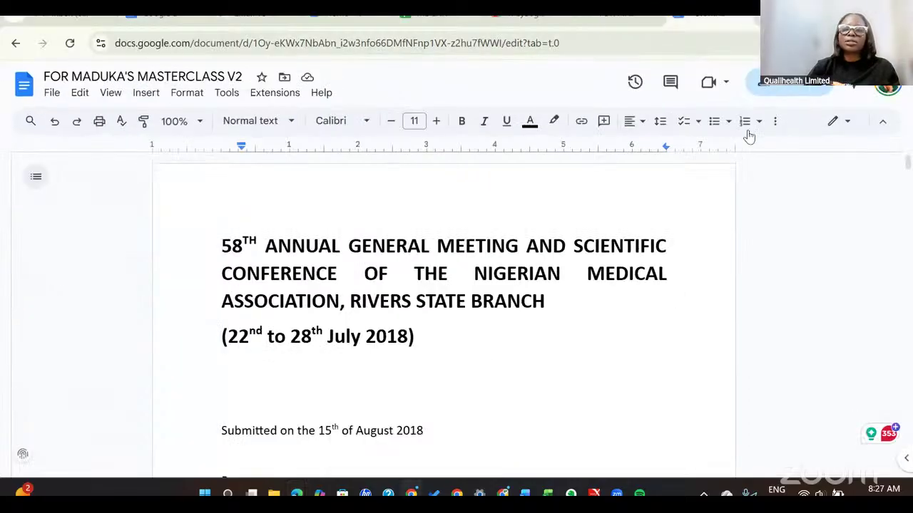
click(820, 87)
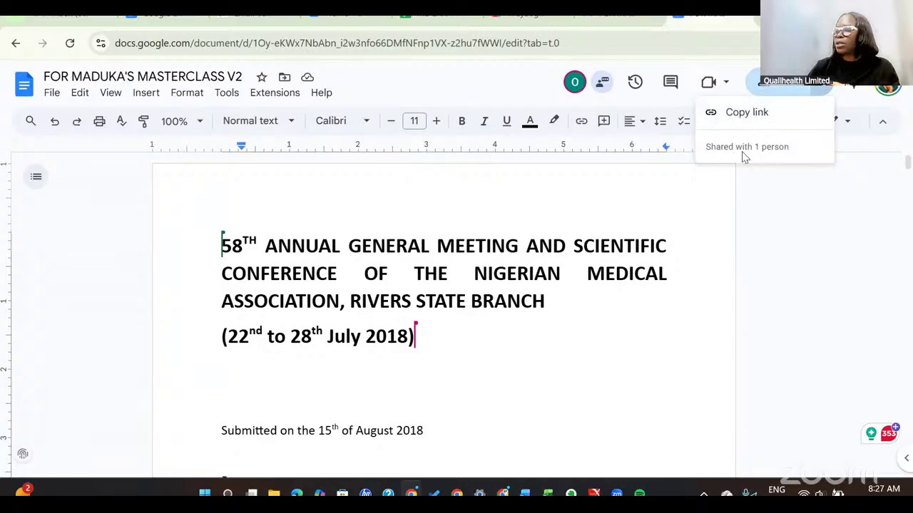
click(776, 88)
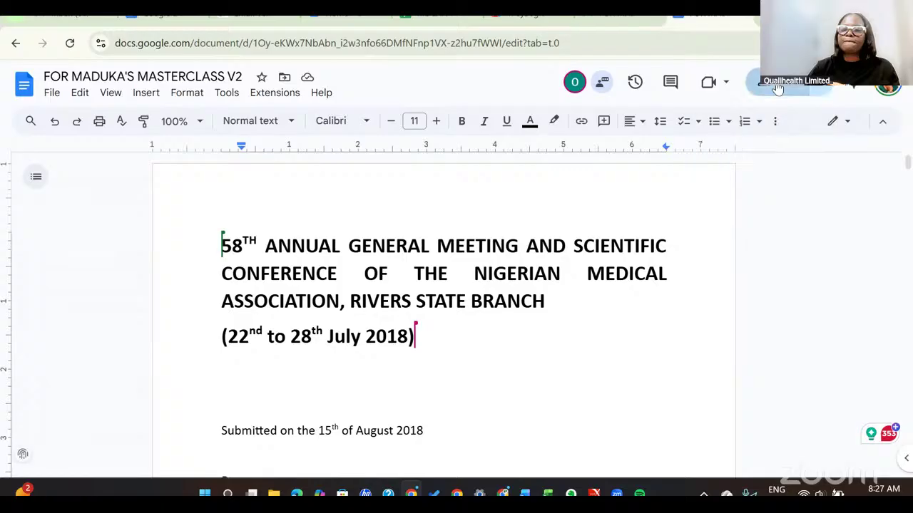
click(777, 87)
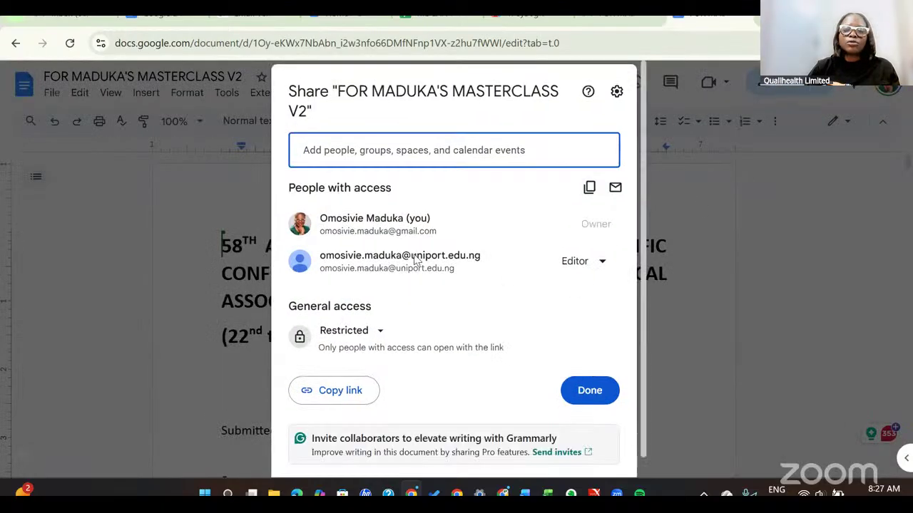
click(602, 264)
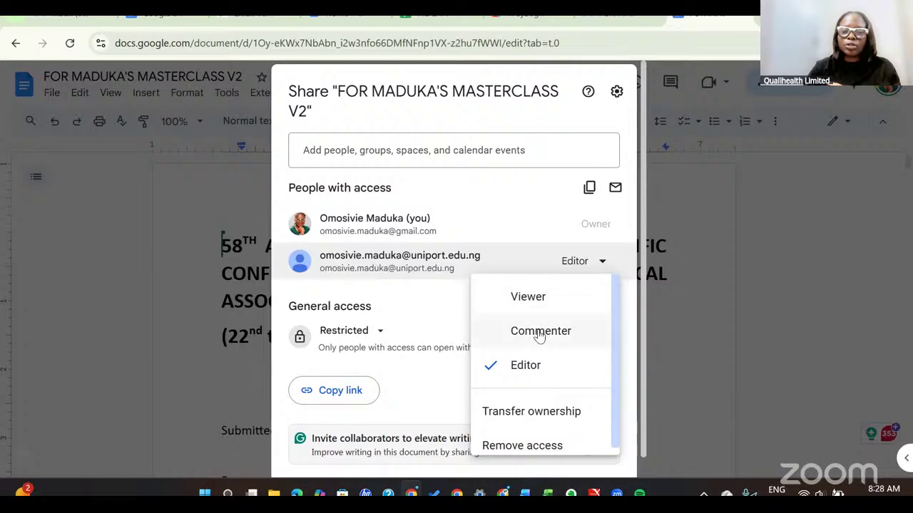
click(539, 335)
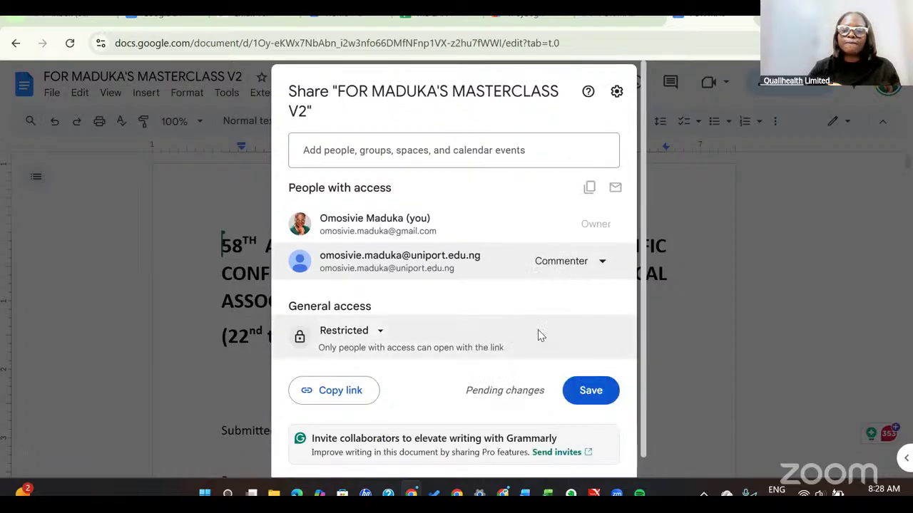
click(591, 391)
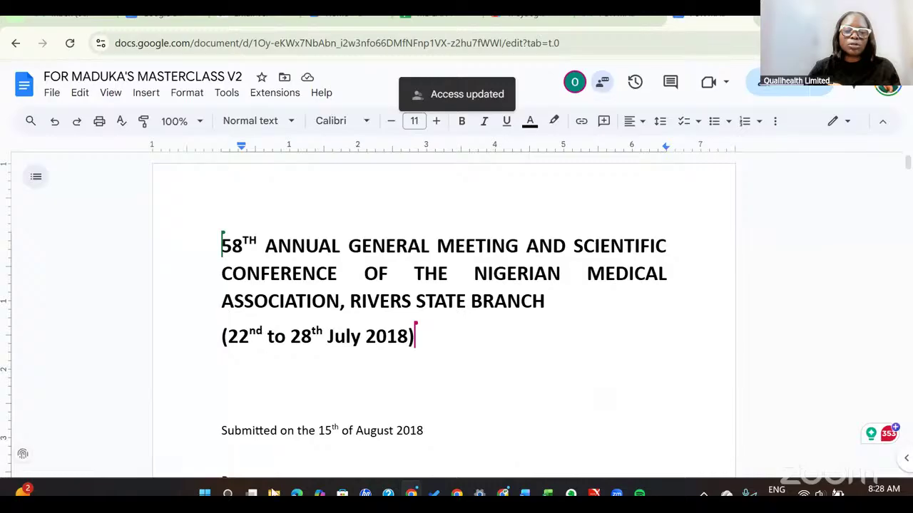
mouse_move(297, 494)
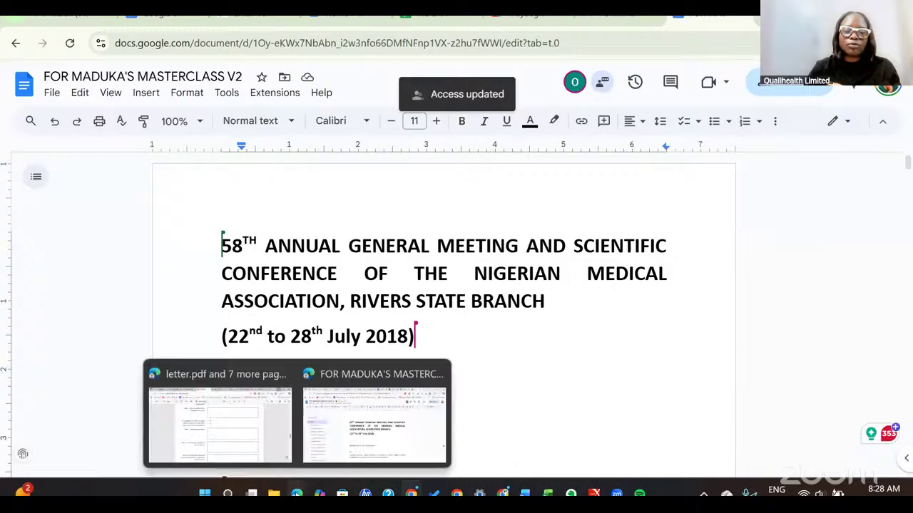
In the second account's window, try deleting from the date line, then undo it.
click(374, 420)
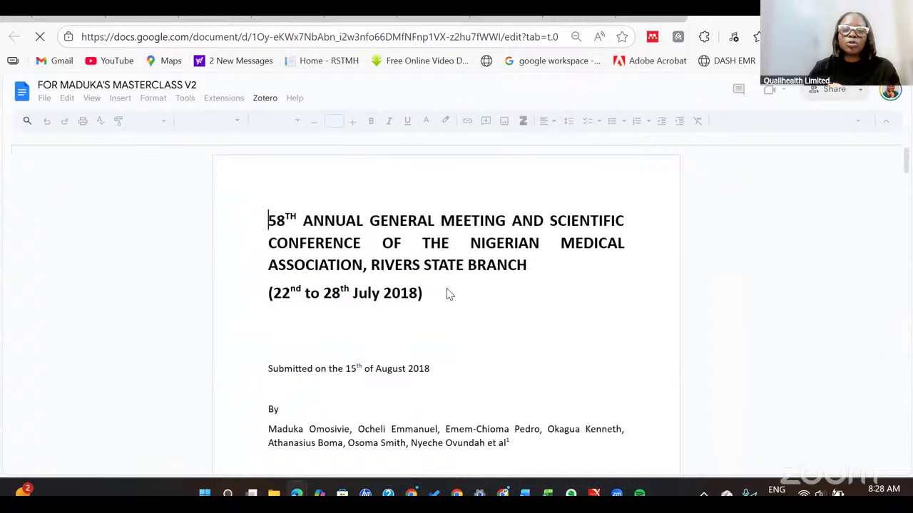
click(437, 305)
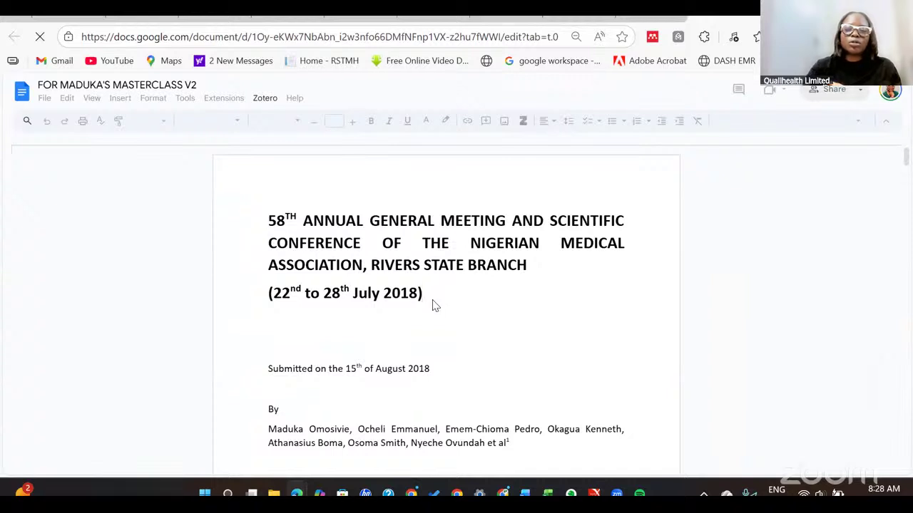
key(BackSpace)
key(BackSpace)
key(BackSpace)
key(BackSpace)
key(BackSpace)
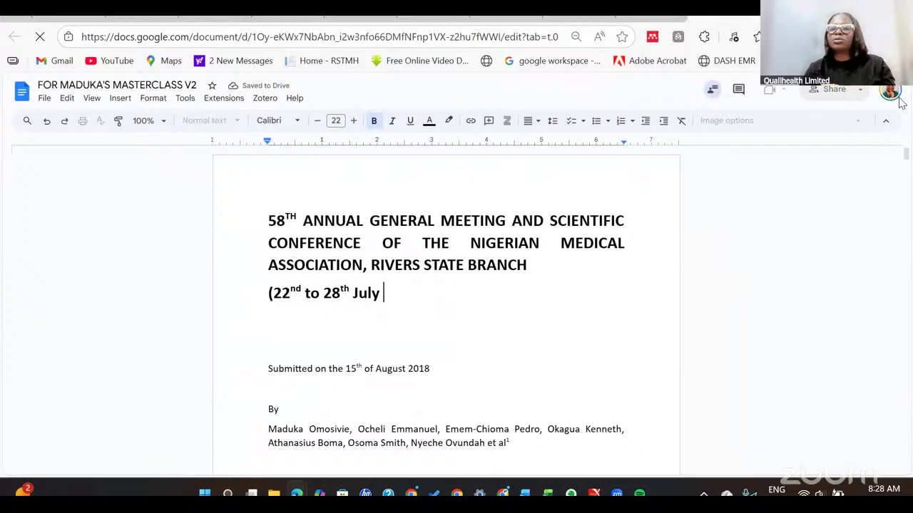
key(ctrl+z)
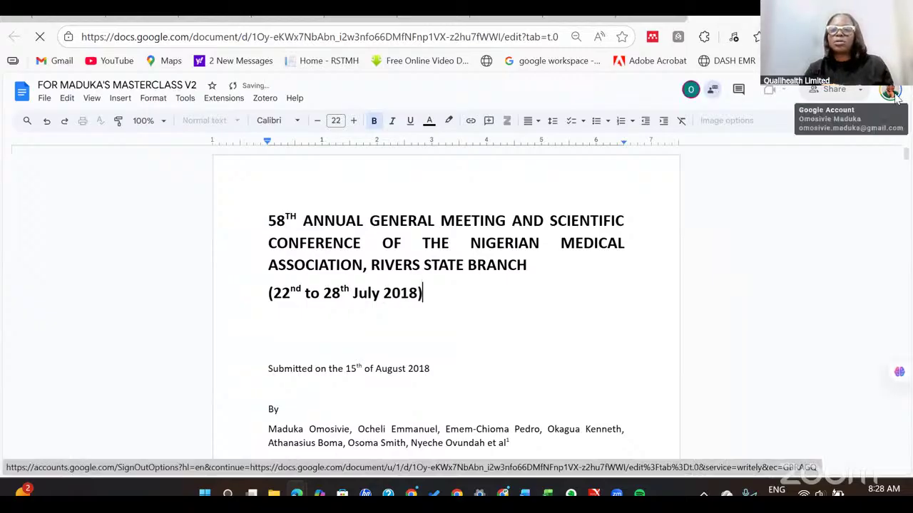
Reload as the university account and suggest deleting 'h July 2018)' from the date line.
click(891, 94)
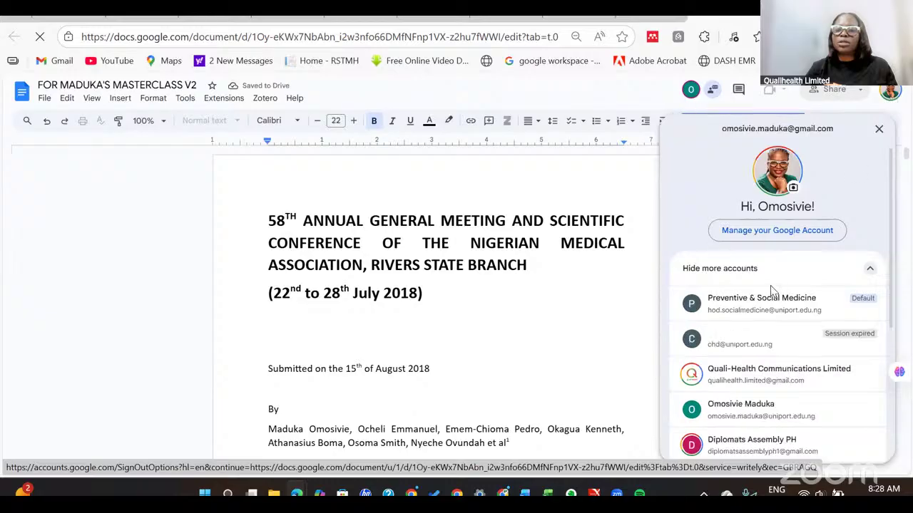
click(731, 416)
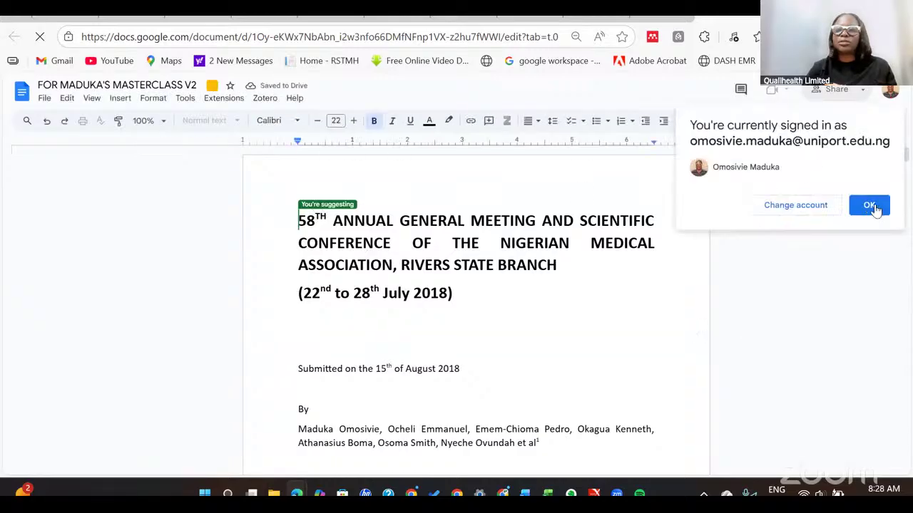
click(869, 205)
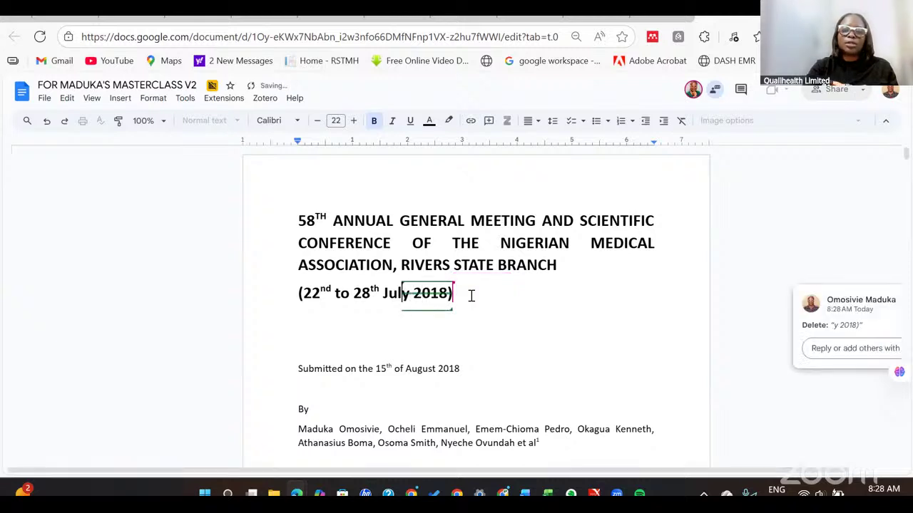
key(BackSpace)
key(BackSpace)
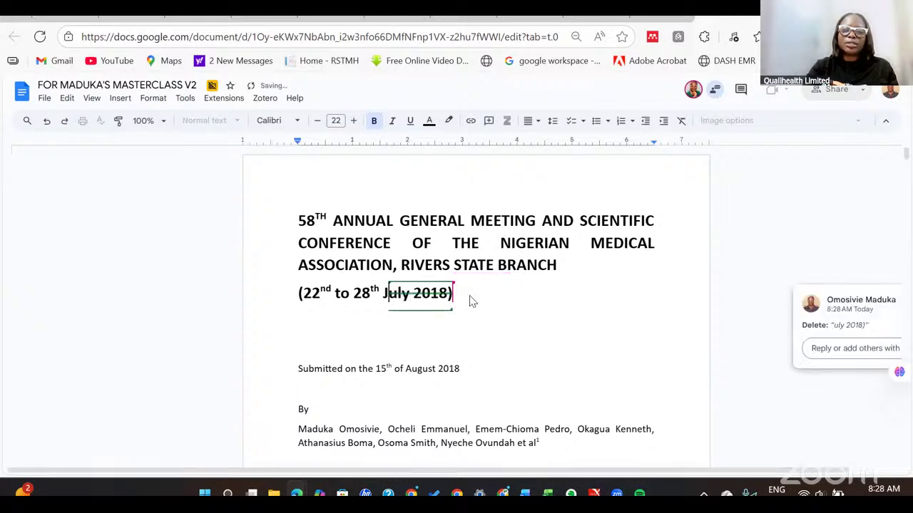
key(BackSpace)
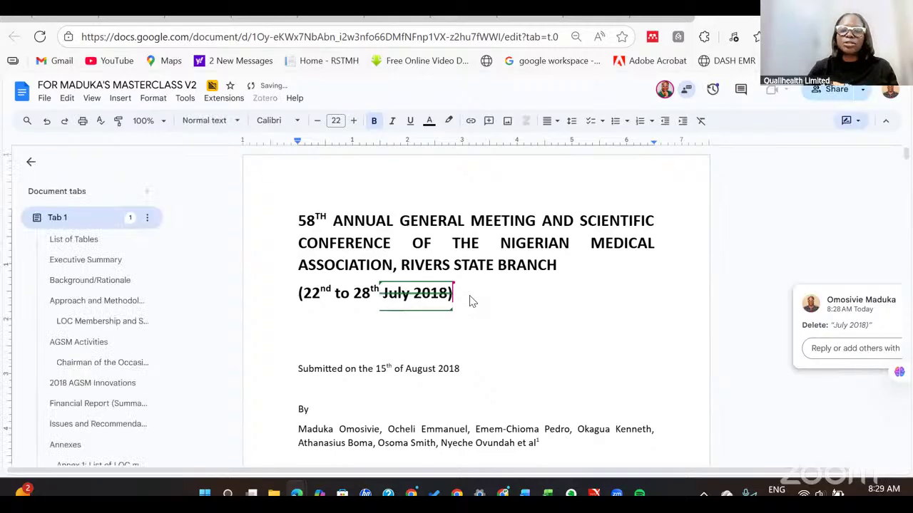
key(BackSpace)
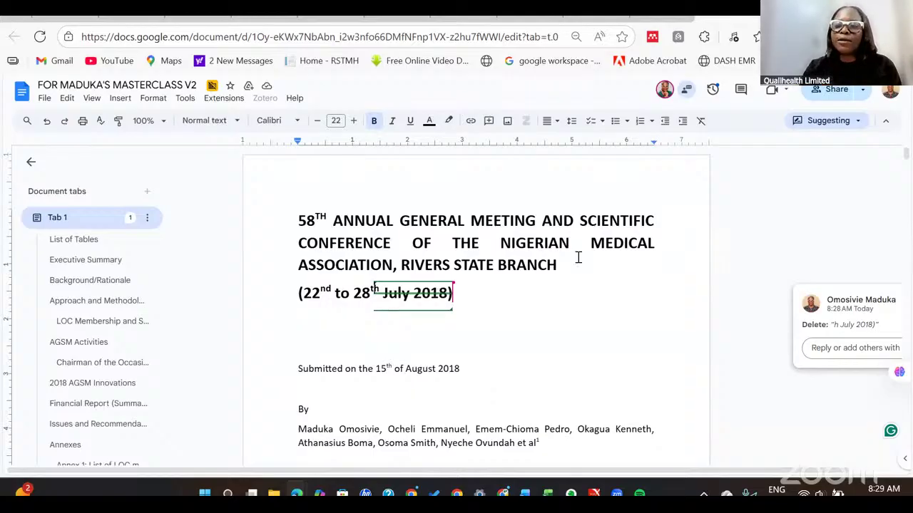
click(859, 125)
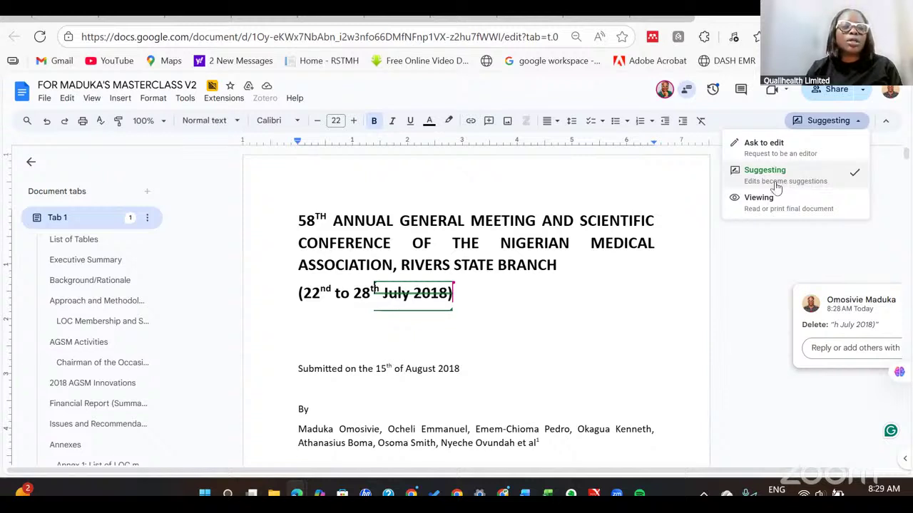
click(121, 102)
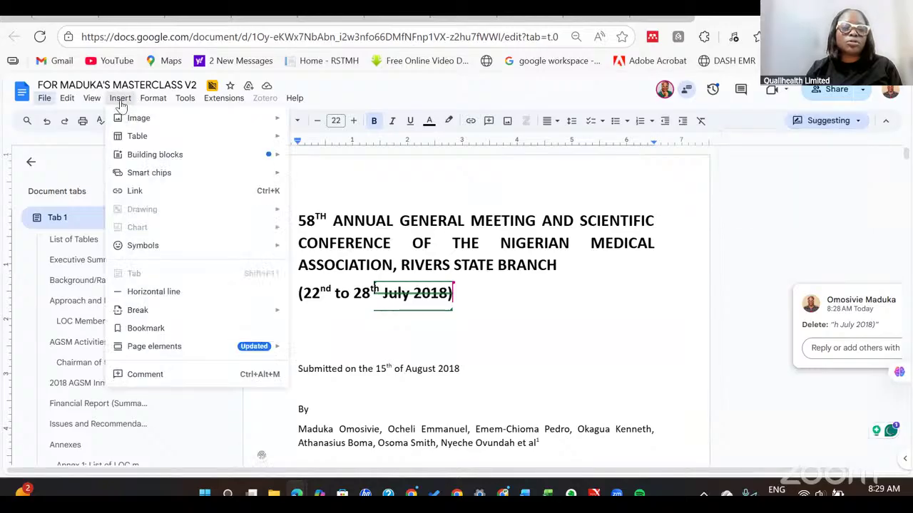
click(495, 236)
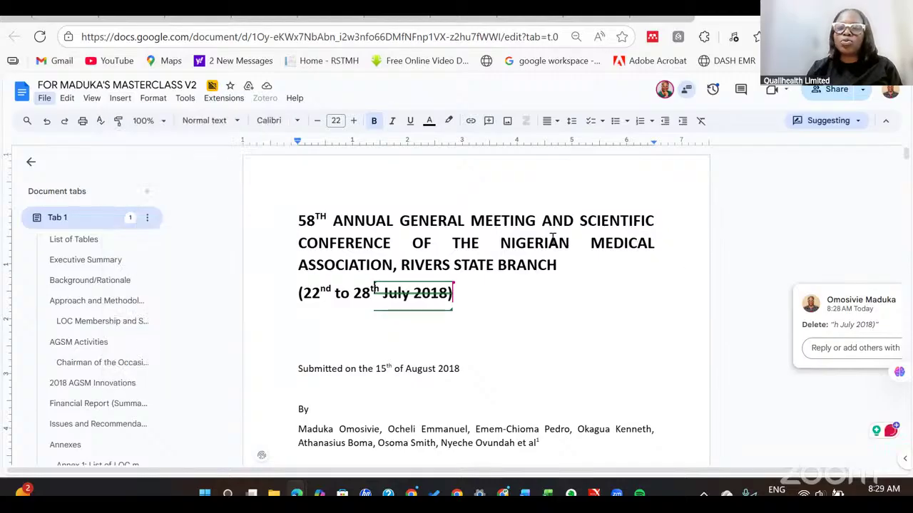
Comment 'consider adding other co-authors' on selected author names, then return to the owner's window.
drag(548, 243, 628, 244)
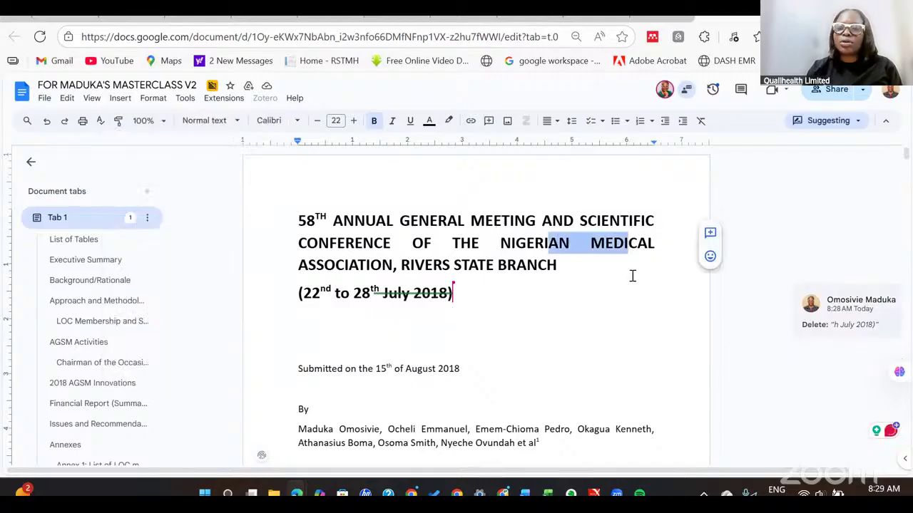
click(629, 294)
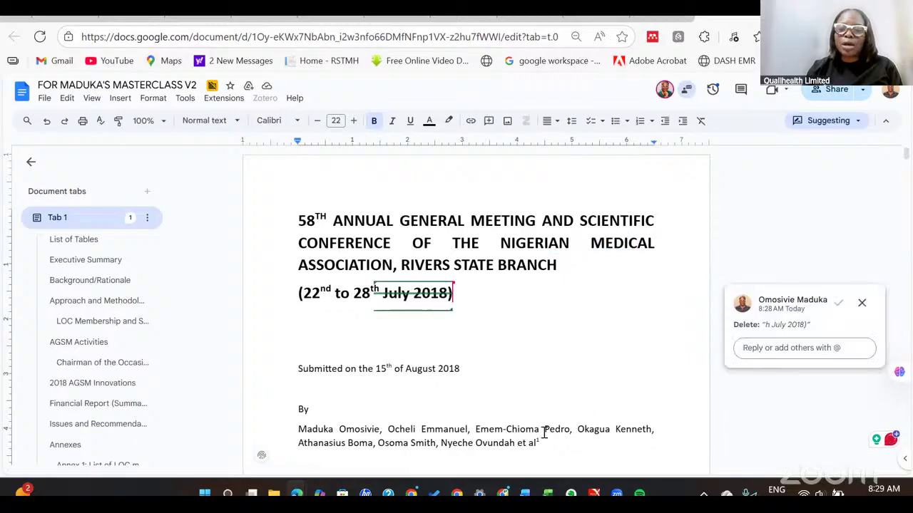
drag(546, 432, 652, 429)
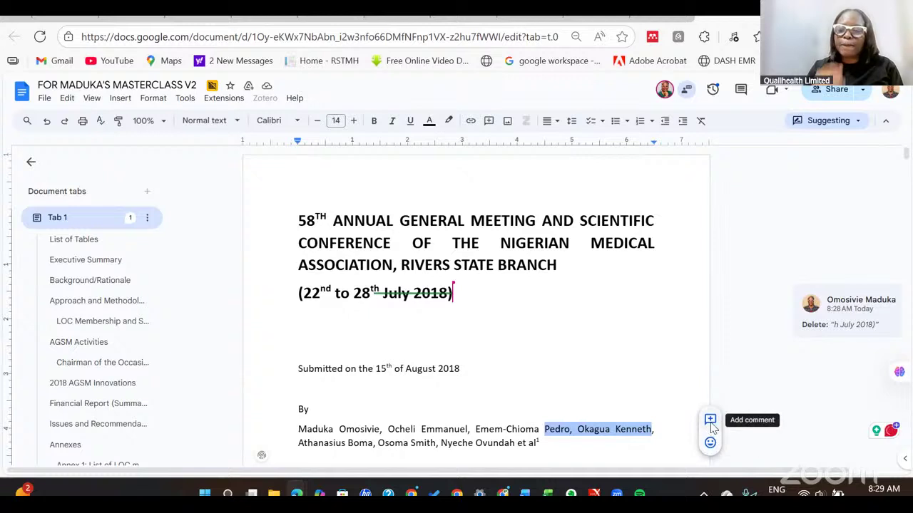
click(710, 422)
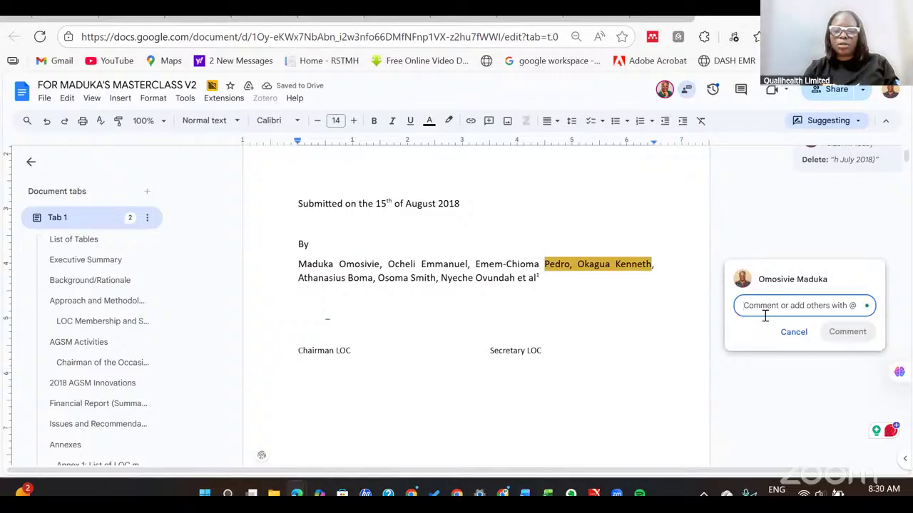
text(consi)
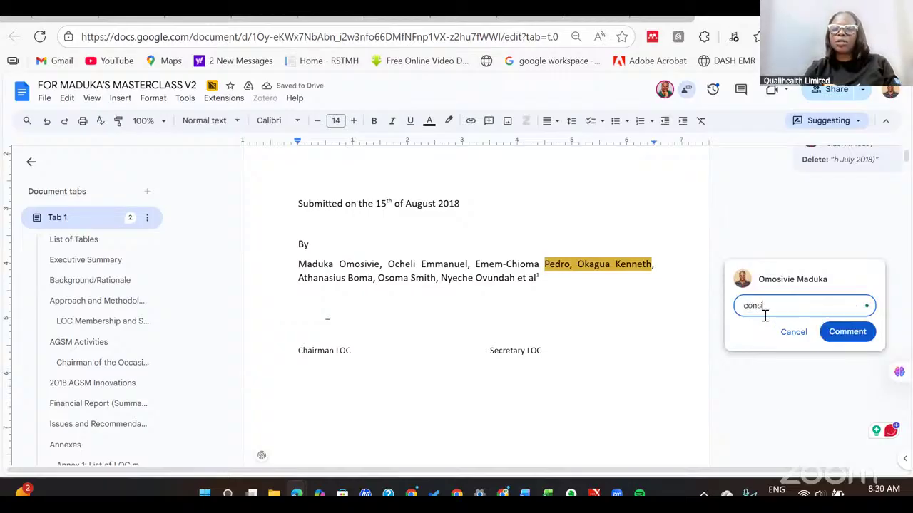
text(der )
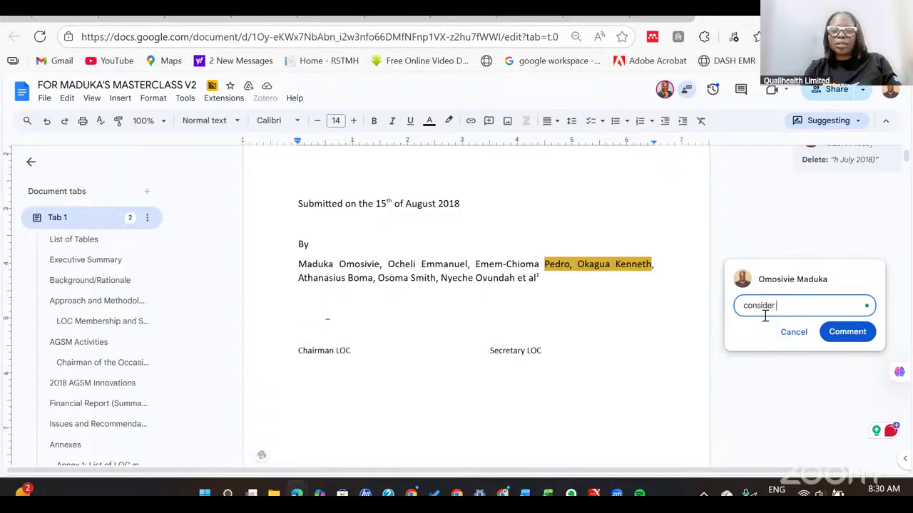
text(adding )
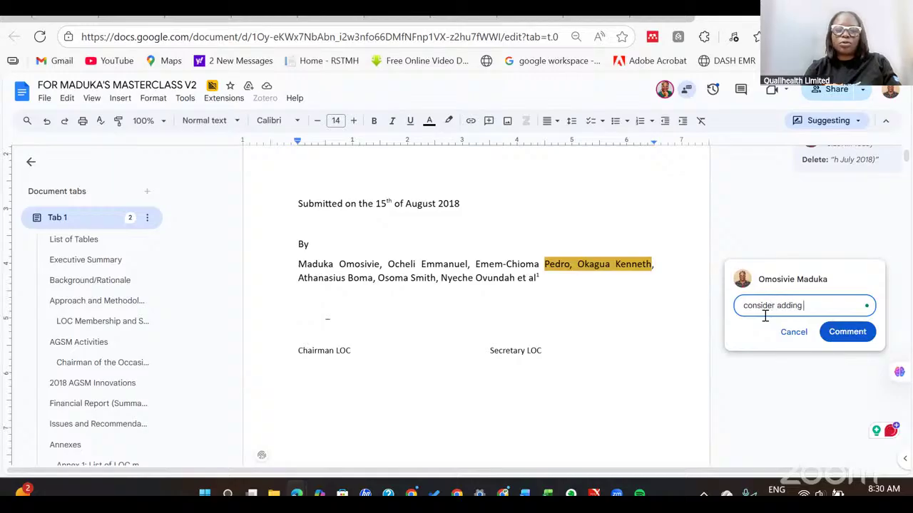
text(other c)
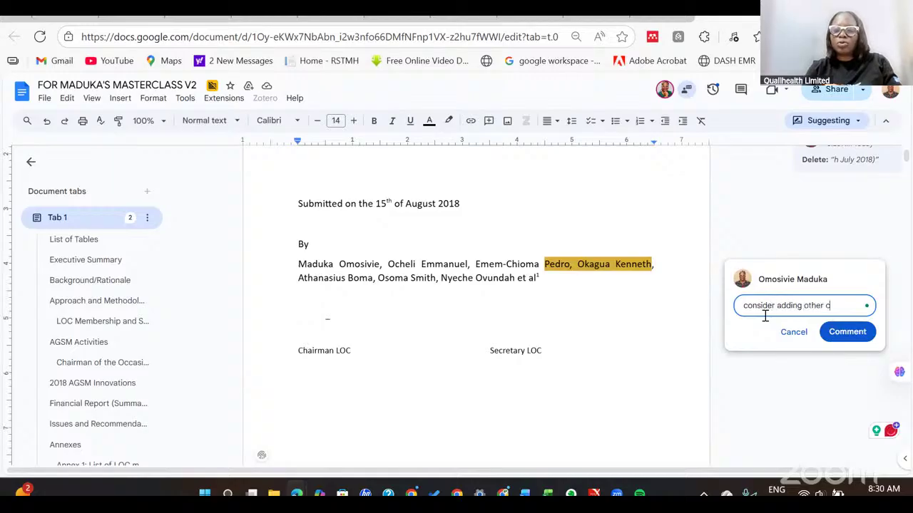
text(o-aut)
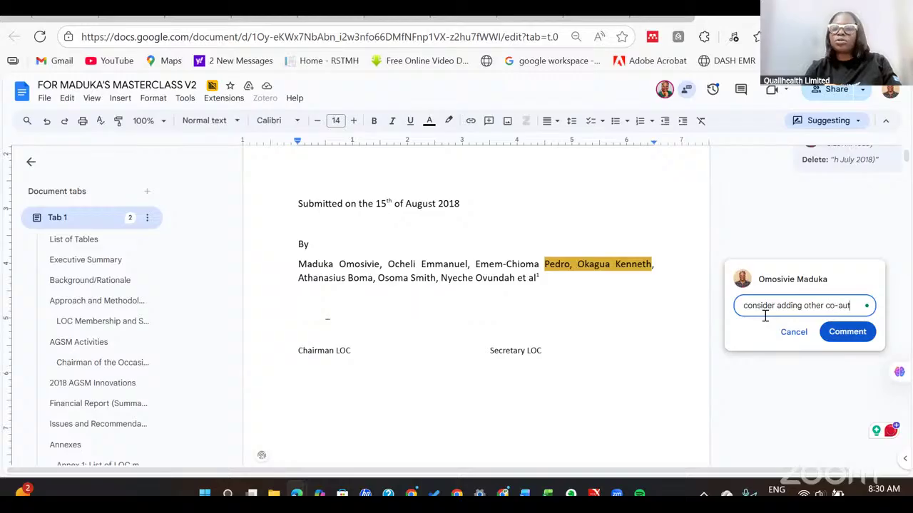
text(hors)
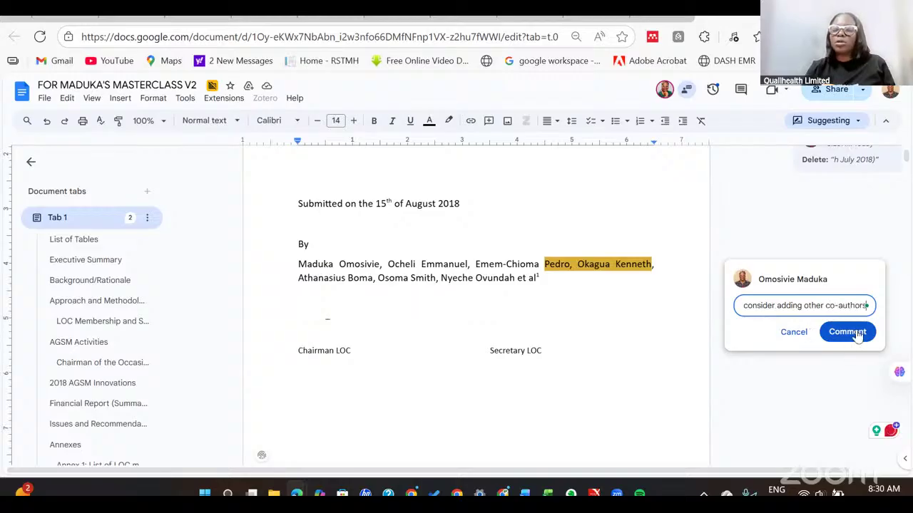
click(849, 332)
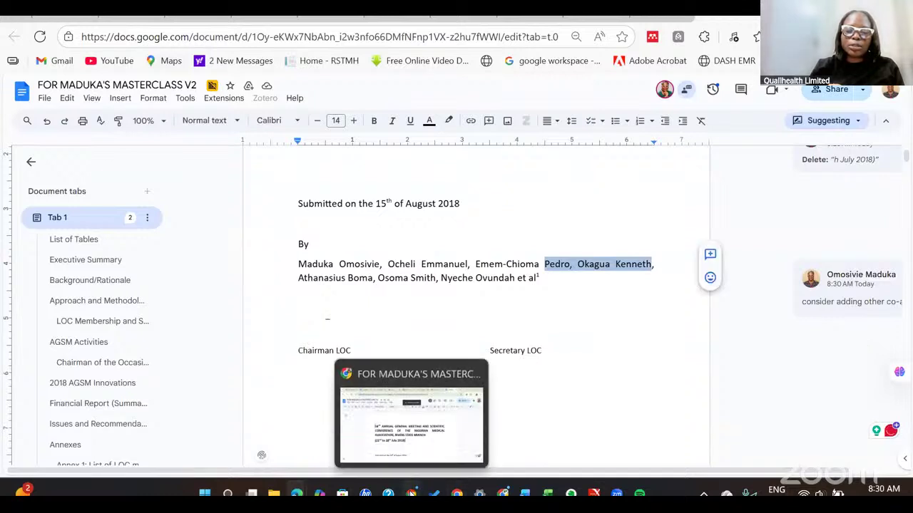
click(411, 493)
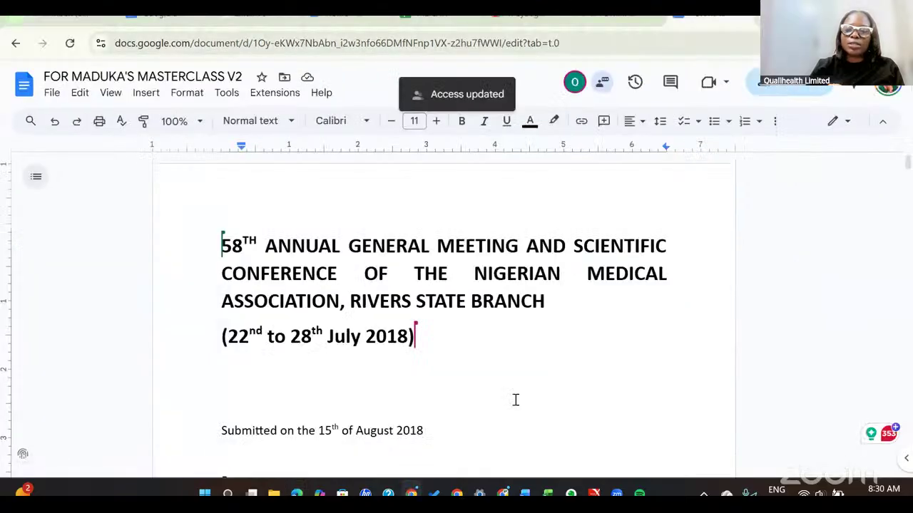
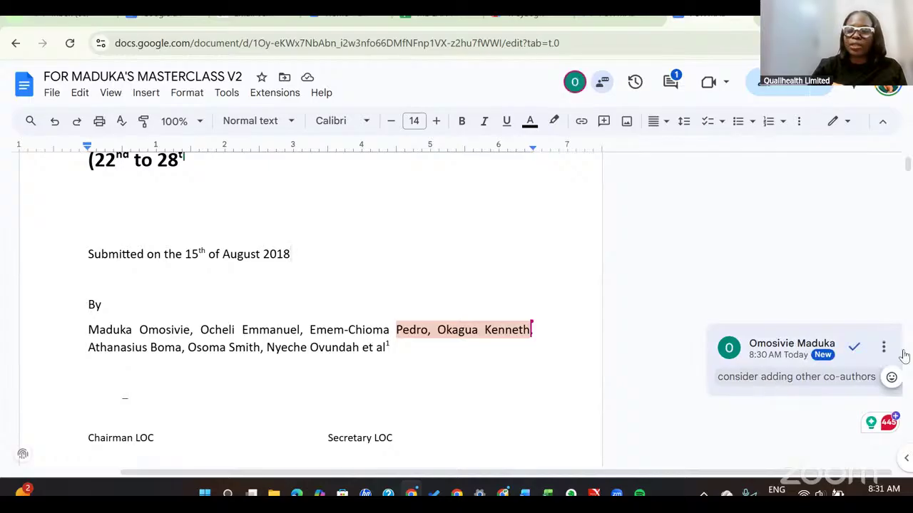
Resolve the co-authors comment and add the new co-author's name after the existing author in the author line.
click(854, 349)
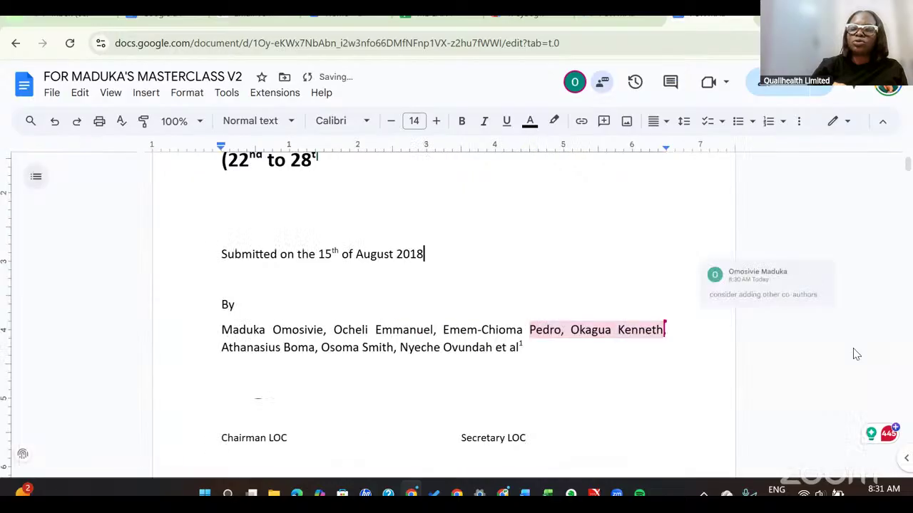
click(665, 337)
text(, )
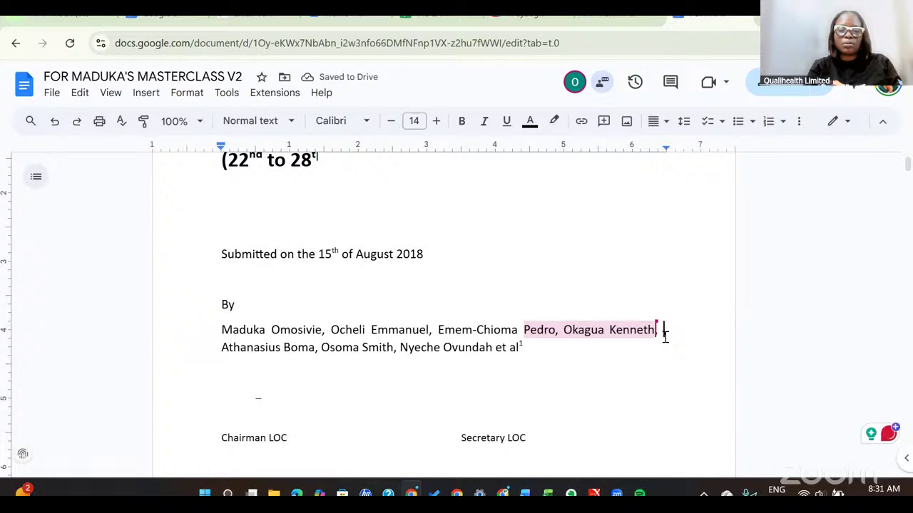
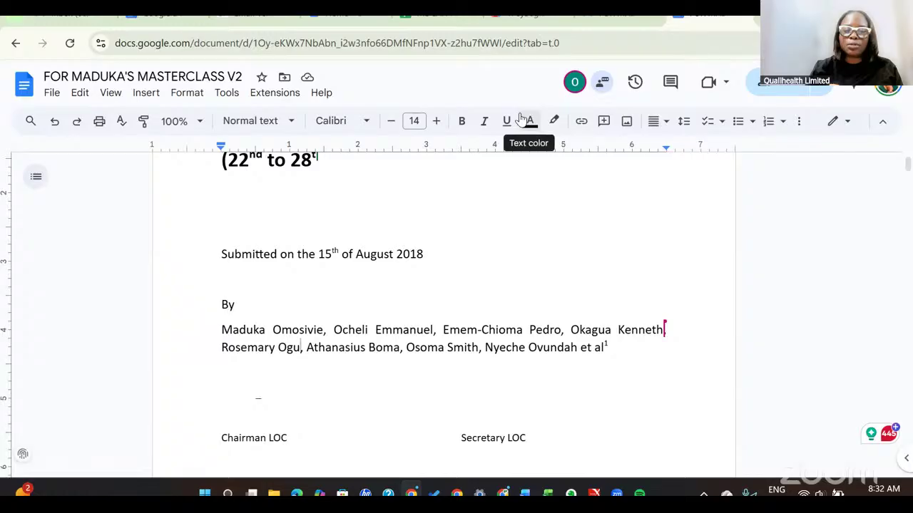
click(51, 98)
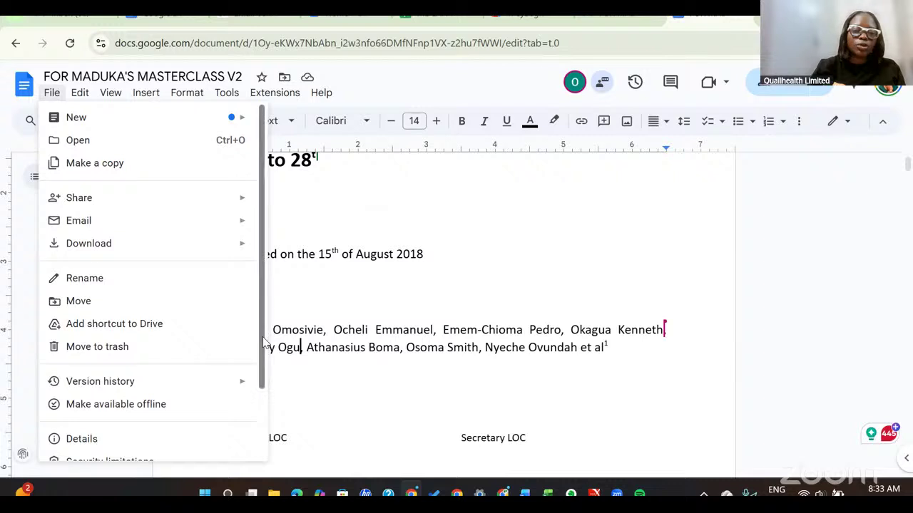
drag(263, 342, 274, 226)
mouse_move(83, 99)
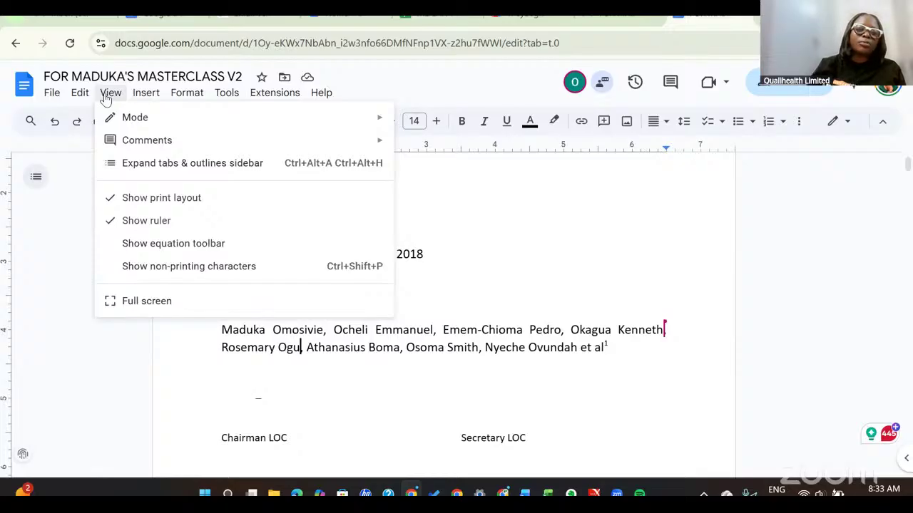
mouse_move(154, 98)
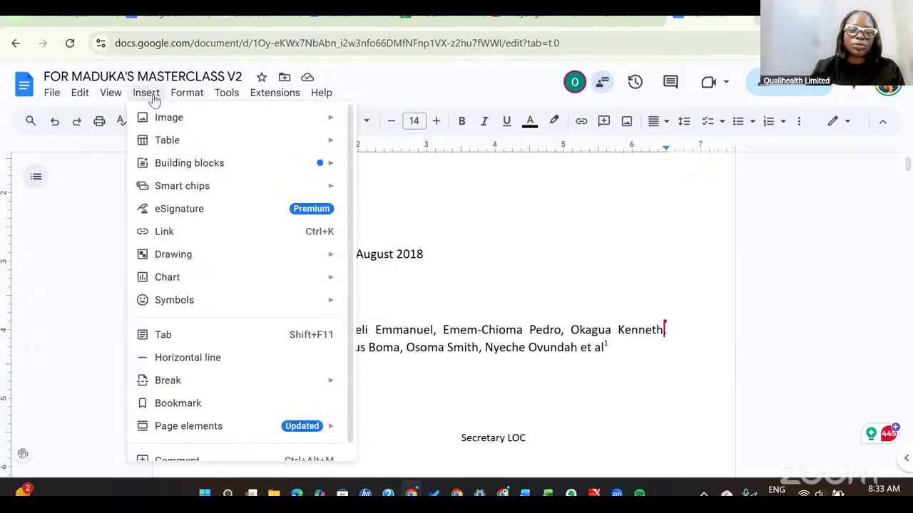
mouse_move(188, 97)
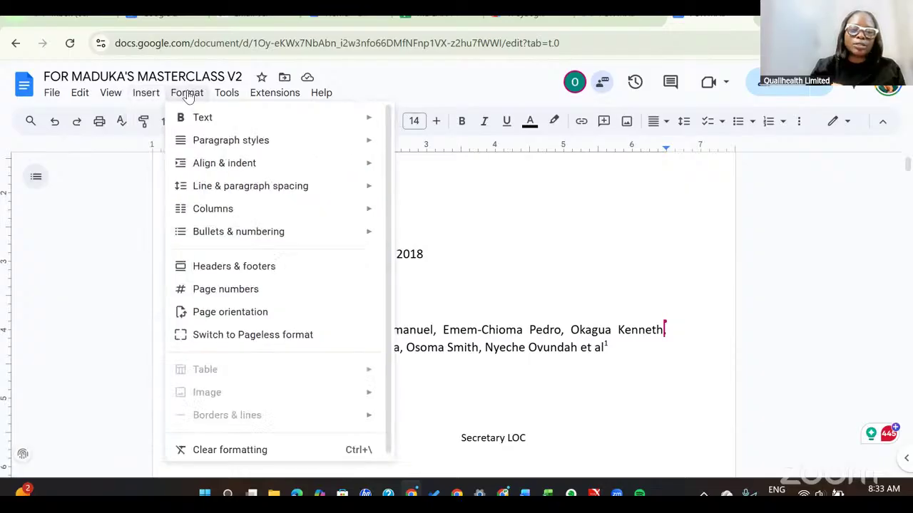
mouse_move(228, 98)
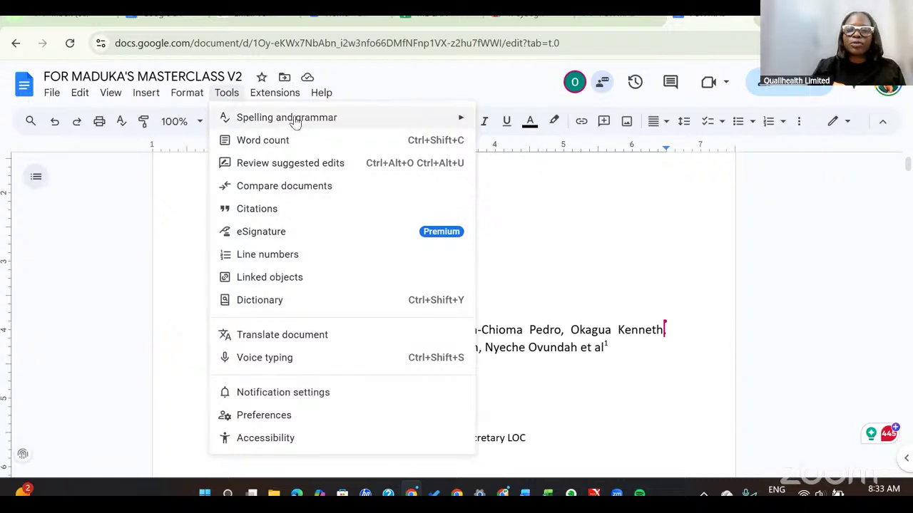
mouse_move(295, 123)
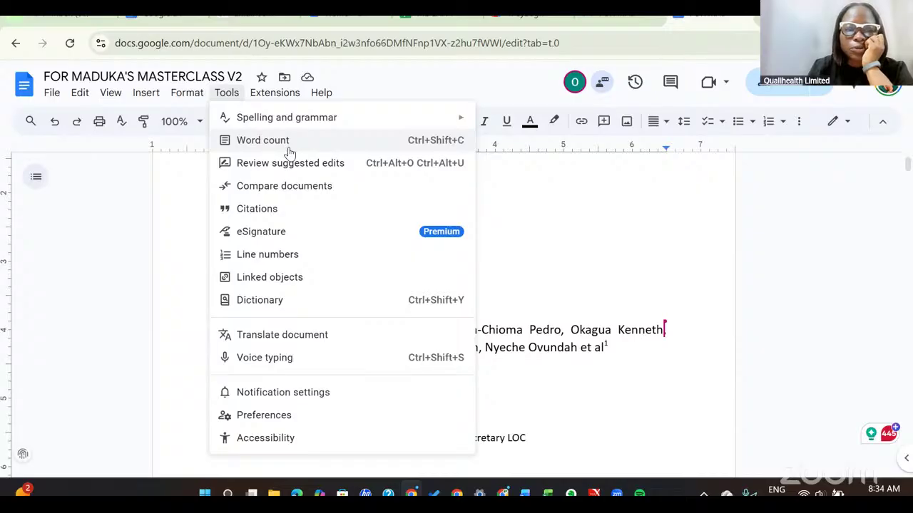
click(383, 83)
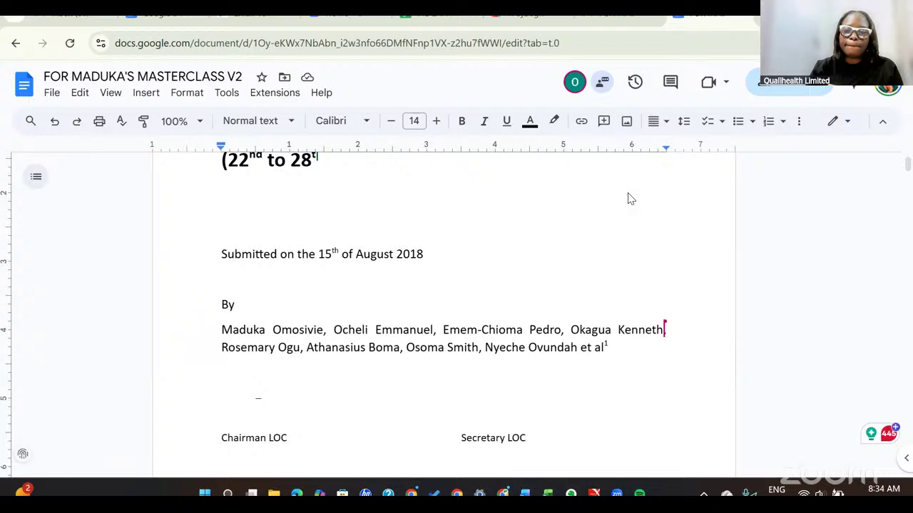
Download the masterclass report as a PDF Document (.pdf).
click(51, 96)
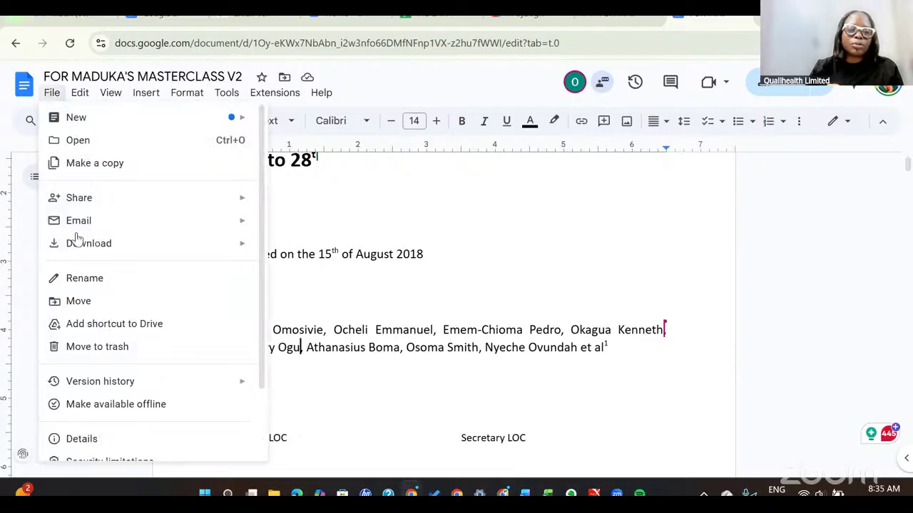
mouse_move(79, 245)
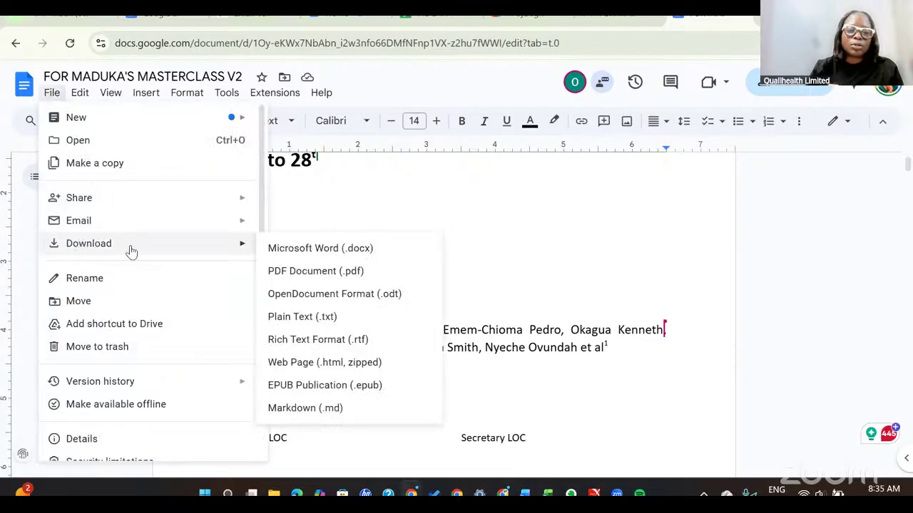
click(365, 280)
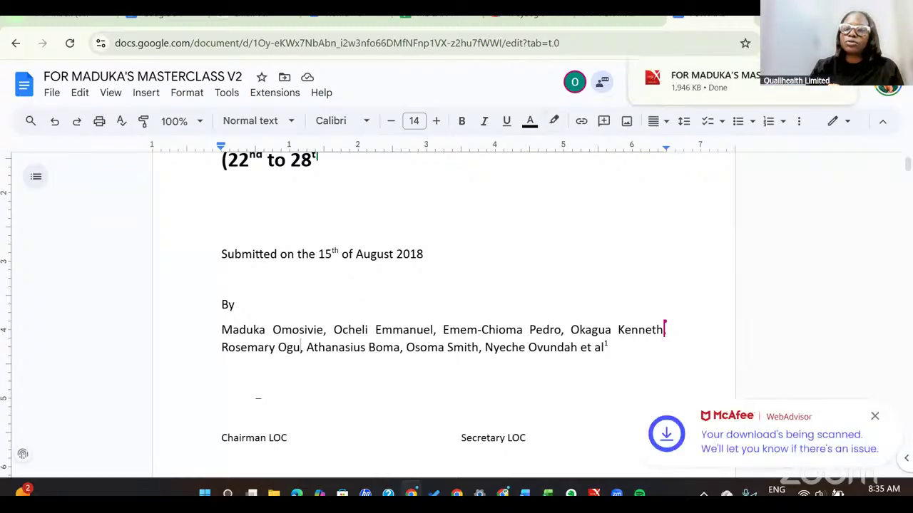
Open the downloaded report PDF and check the new co-author appears on page 1.
click(694, 84)
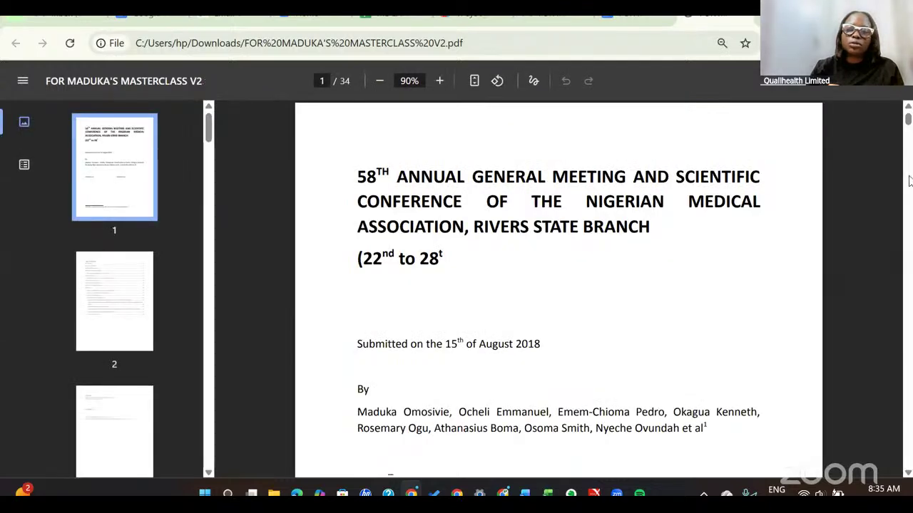
click(908, 181)
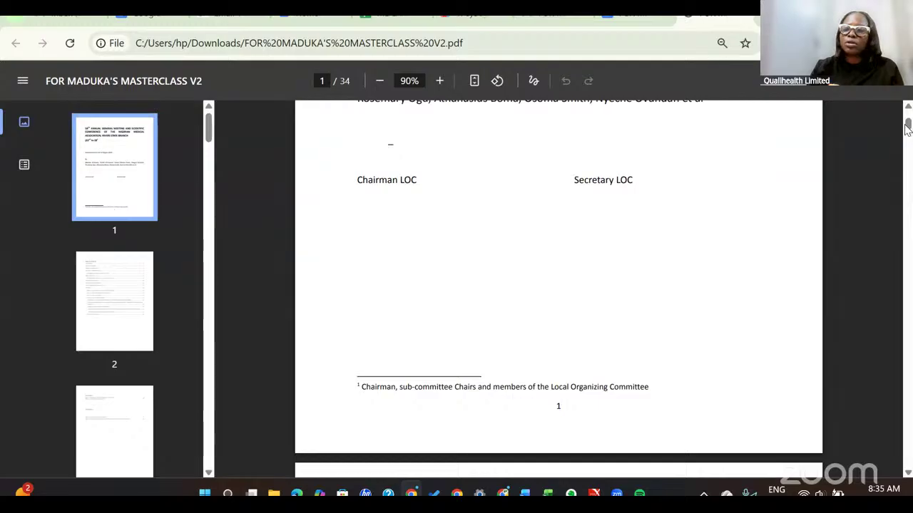
scroll(907, 121, up, 3)
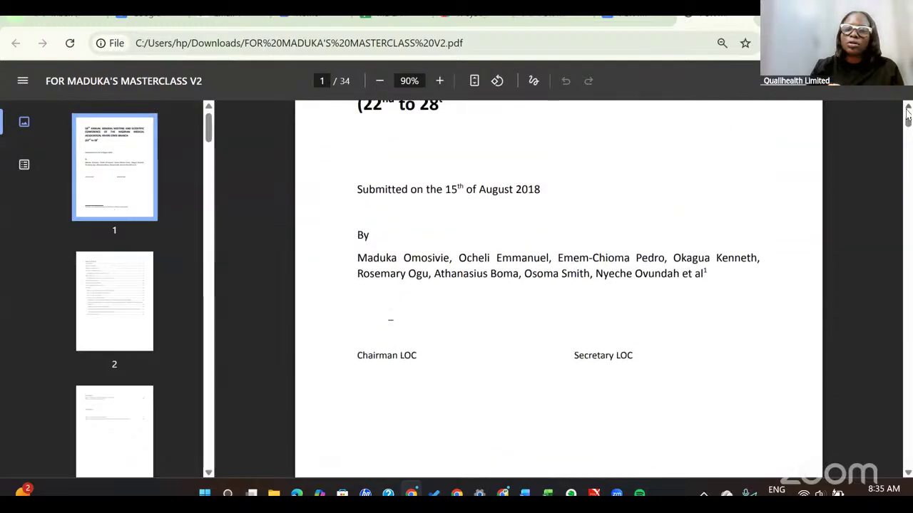
scroll(837, 127, up, 2)
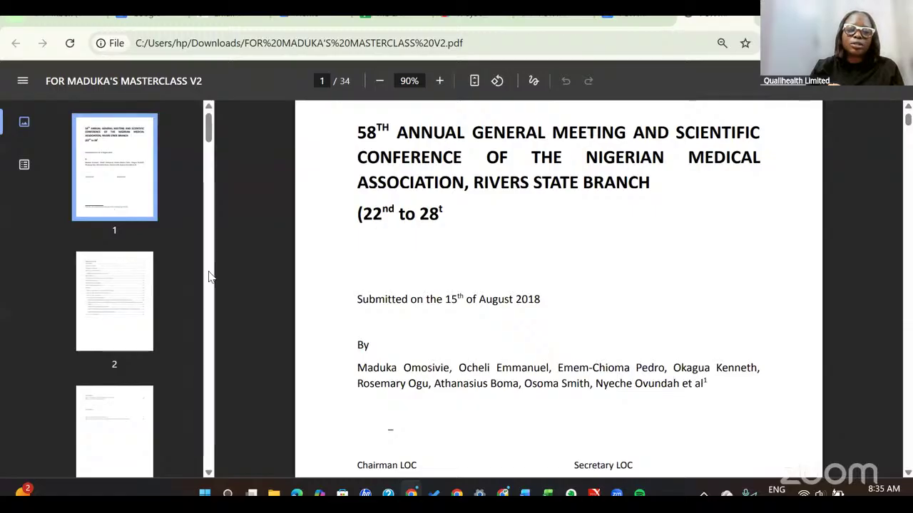
scroll(209, 277, down, 7)
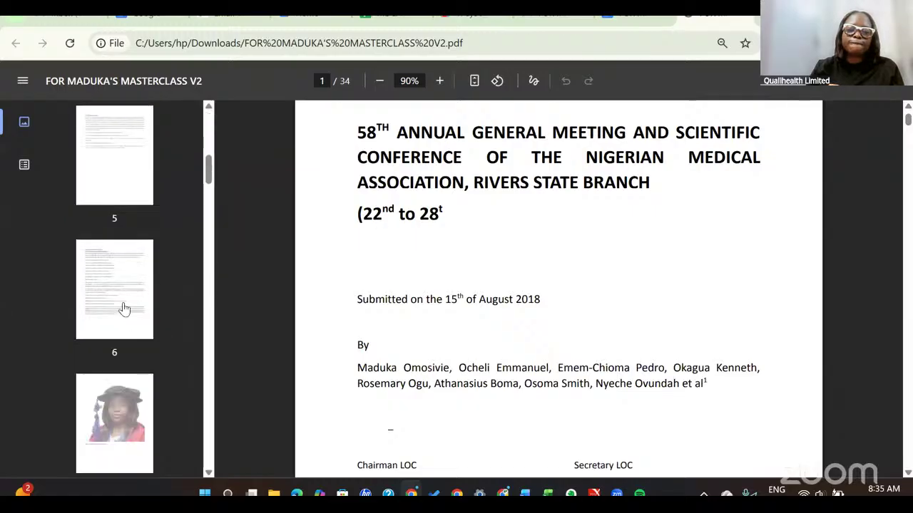
Jump to page 6 and page through the PDF to the last page, 34.
click(123, 308)
key(Down)
key(Down)
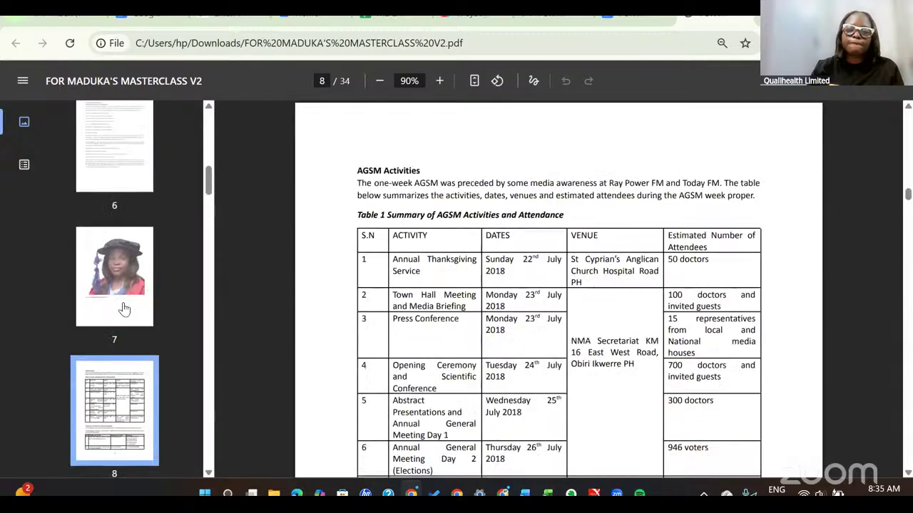
key(Down)
key(Down)
key(Down)
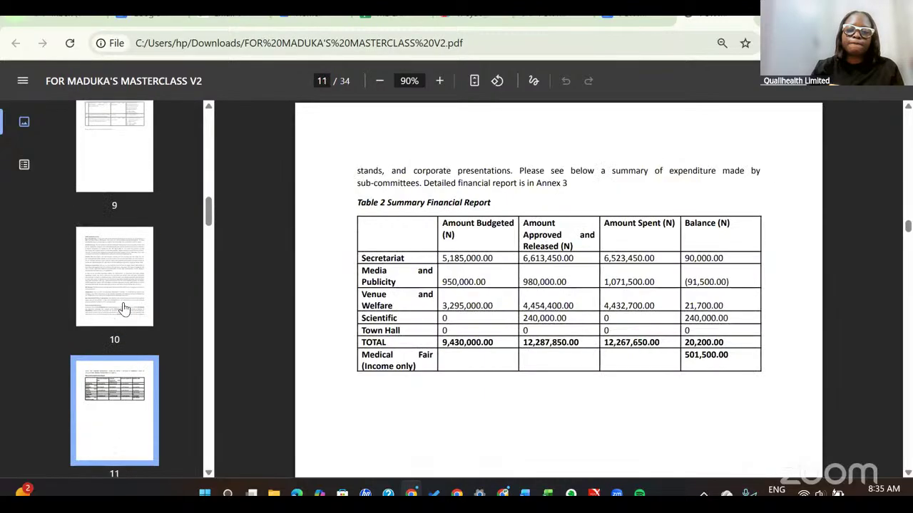
key(Down)
key(Down)
key(Down)
key(Down)
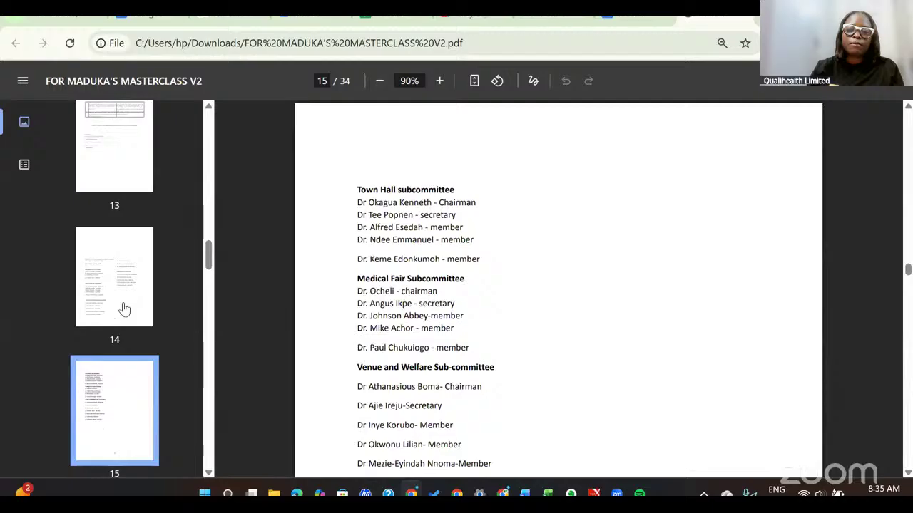
key(Down)
key(Down)
key(Down)
key(Down)
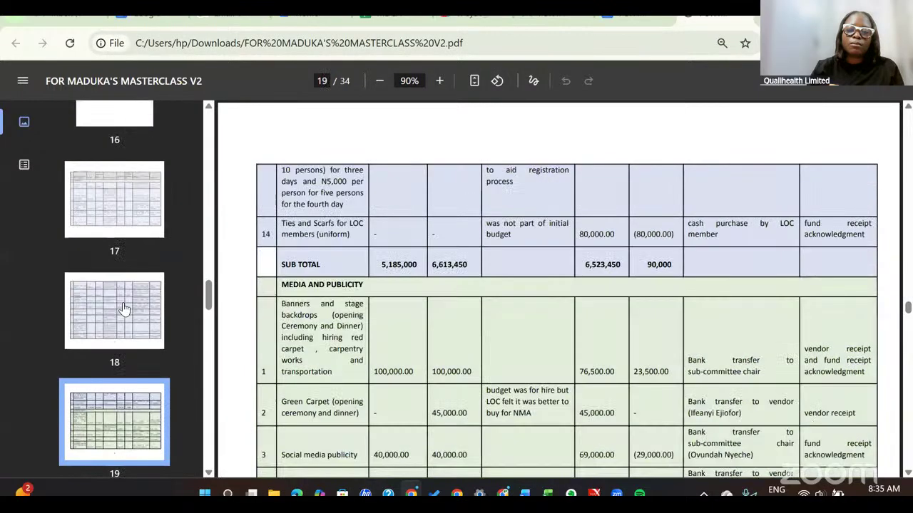
key(Down)
key(Down)
key(Down)
key(Down)
key(Down)
key(Down)
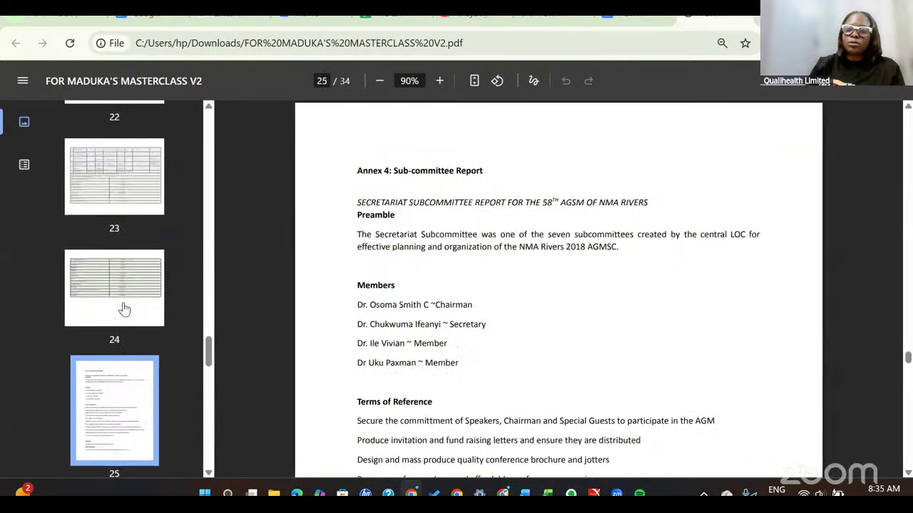
key(Down)
key(Down)
key(Down)
key(Down)
key(Down)
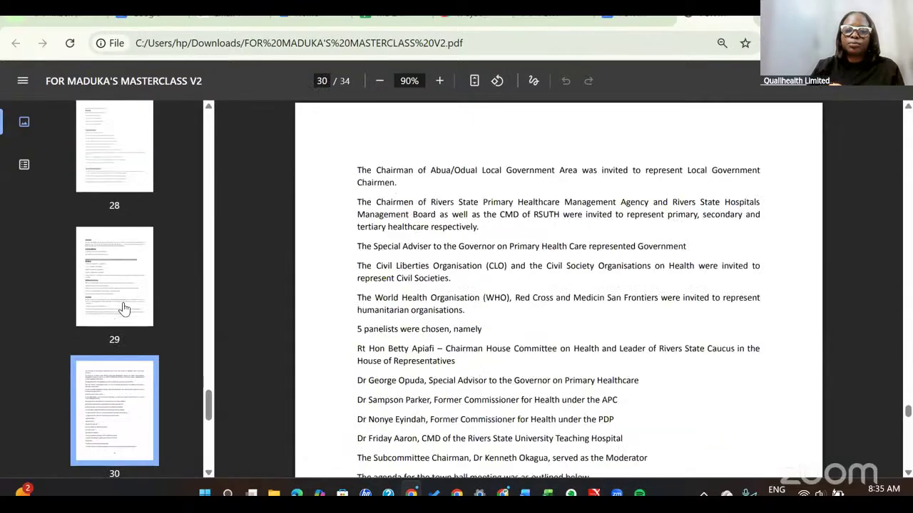
key(Down)
key(Down)
key(Down)
key(Down)
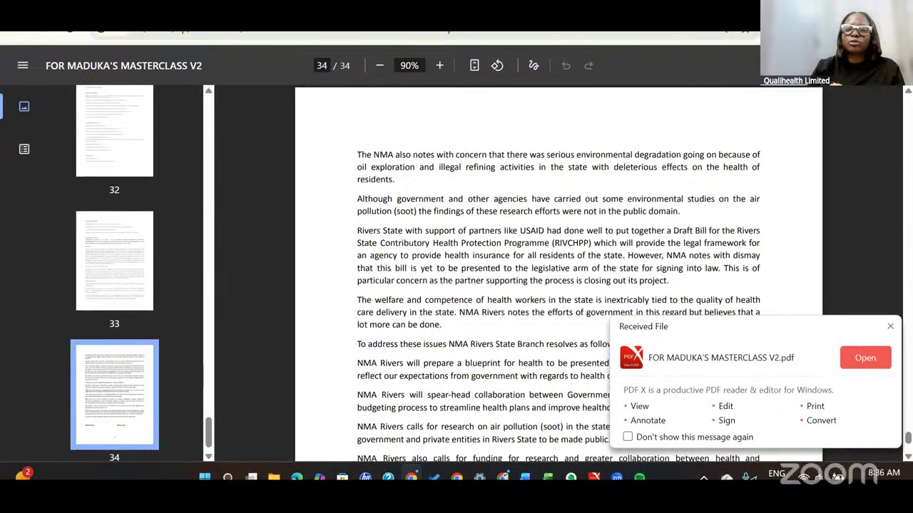
Close the PDF tab to get back to the masterclass document in Google Docs.
click(630, 15)
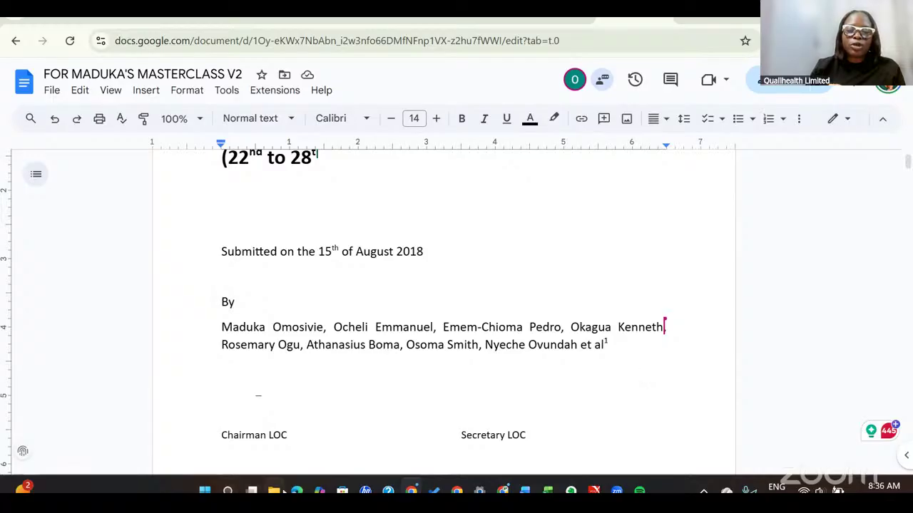
mouse_move(283, 492)
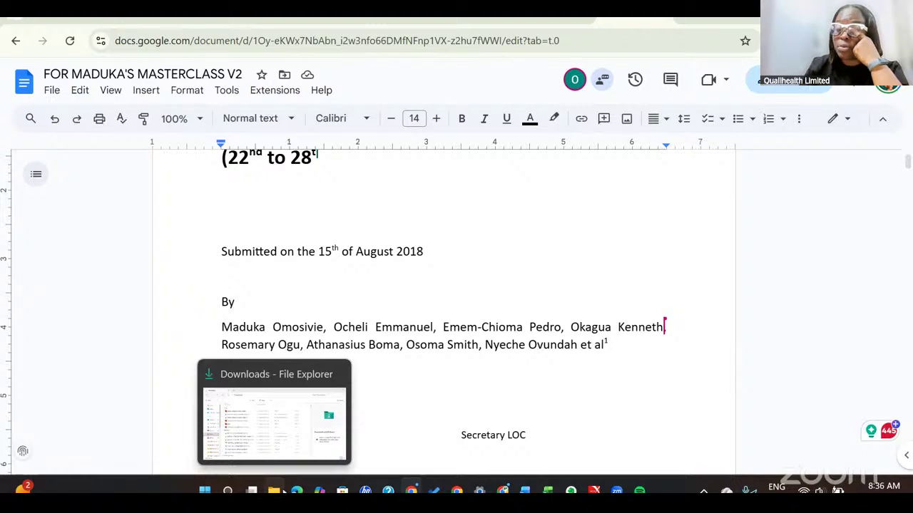